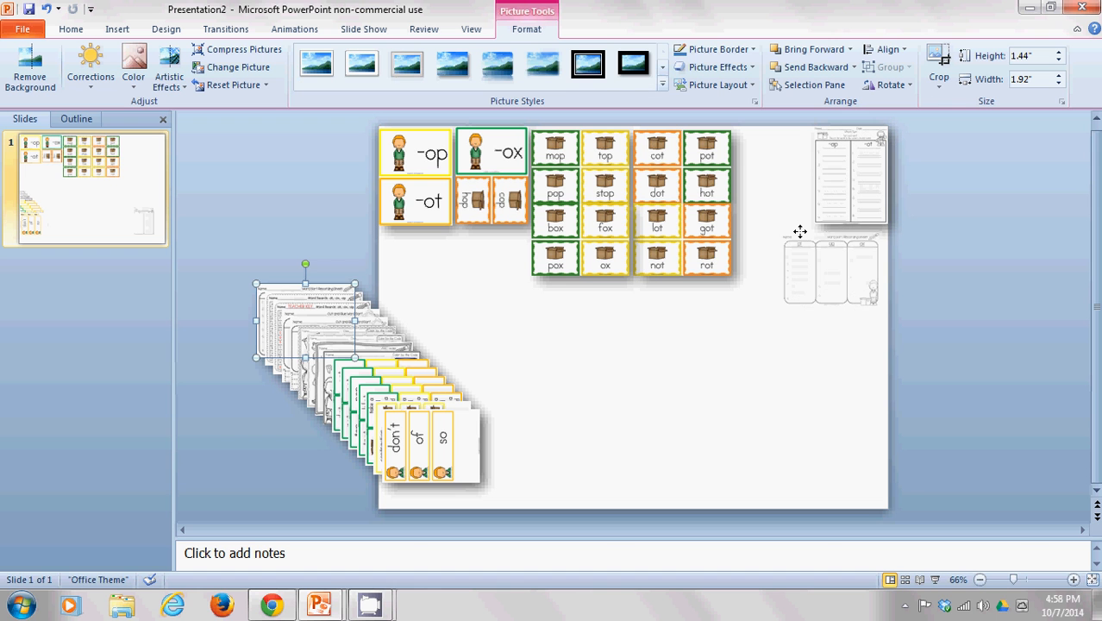
# Stack the three-column recording sheet and both word search pages beneath the two-column worksheet along the slide's right edge
pyautogui.click(800, 231)
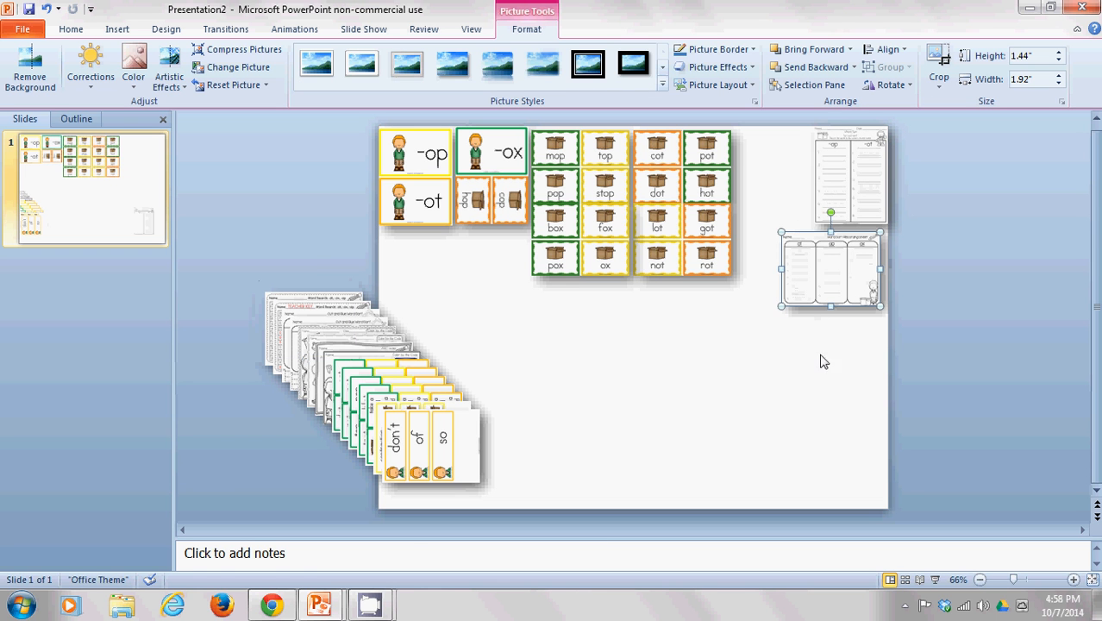
pyautogui.moveTo(813, 245); pyautogui.dragTo(836, 269)
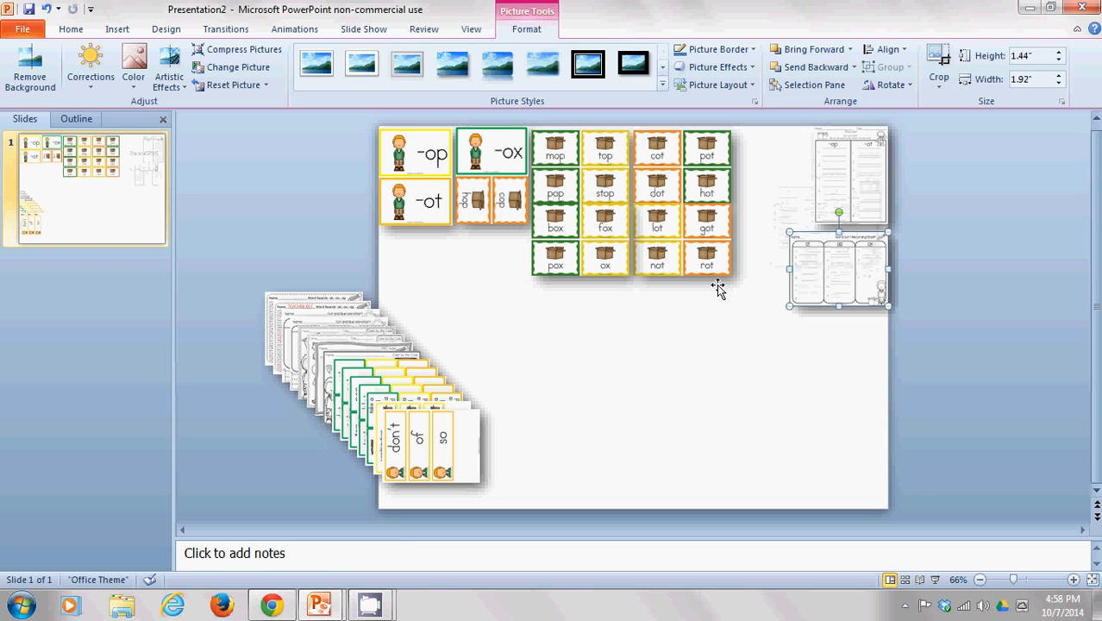
pyautogui.moveTo(319, 295); pyautogui.dragTo(820, 309)
pyautogui.moveTo(320, 298); pyautogui.dragTo(837, 386)
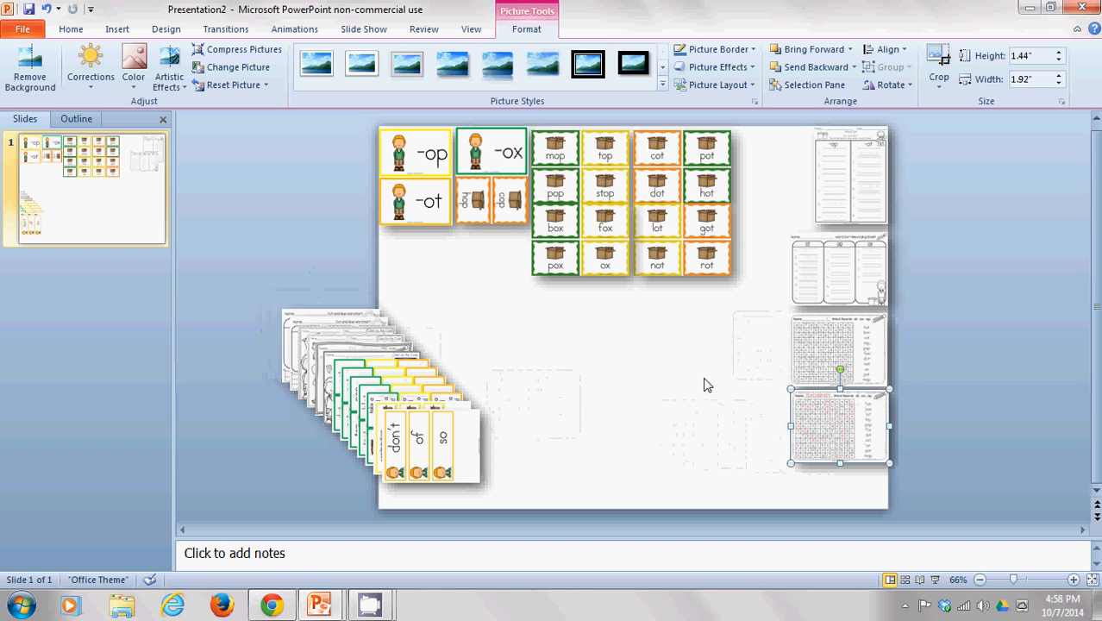
# Spread the cut-and-paste sorts, picture coloring pages, ABC order page and word coloring page across the lower middle of the slide
pyautogui.moveTo(291, 312); pyautogui.dragTo(694, 367)
pyautogui.moveTo(345, 327); pyautogui.dragTo(614, 280)
pyautogui.moveTo(365, 338); pyautogui.dragTo(640, 366)
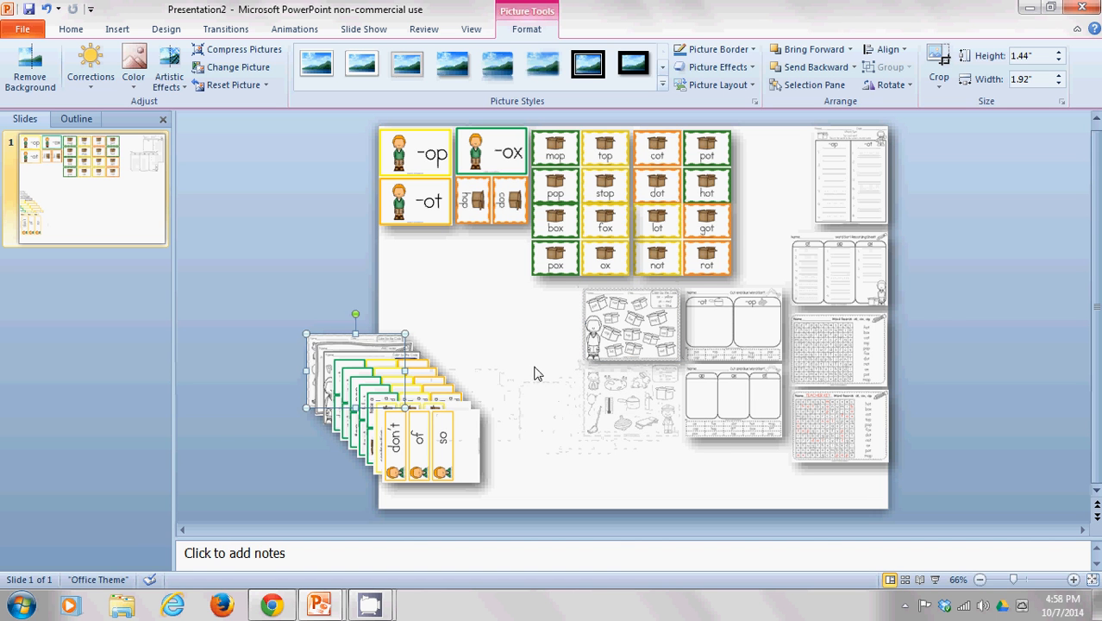
pyautogui.moveTo(534, 374); pyautogui.dragTo(535, 373)
pyautogui.moveTo(344, 342); pyautogui.dragTo(664, 432)
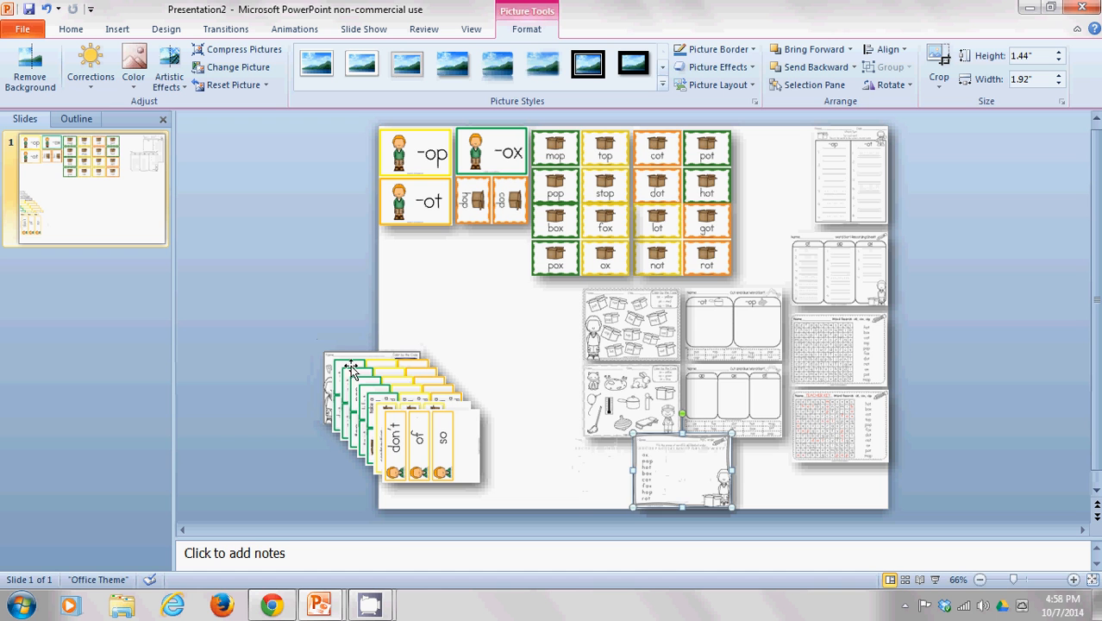
pyautogui.moveTo(346, 354); pyautogui.dragTo(592, 436)
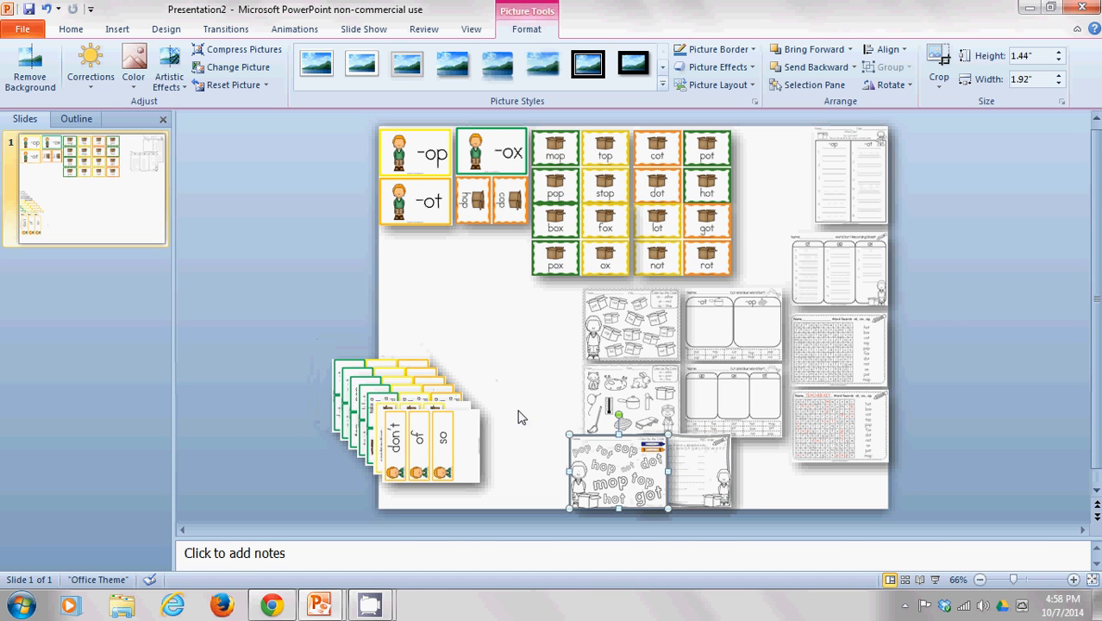
# Turn the colored card pages upright and park them beside the slide's left edge, with the dot/cot page above the stack
pyautogui.moveTo(380, 369); pyautogui.dragTo(298, 244)
pyautogui.moveTo(304, 341); pyautogui.dragTo(518, 505)
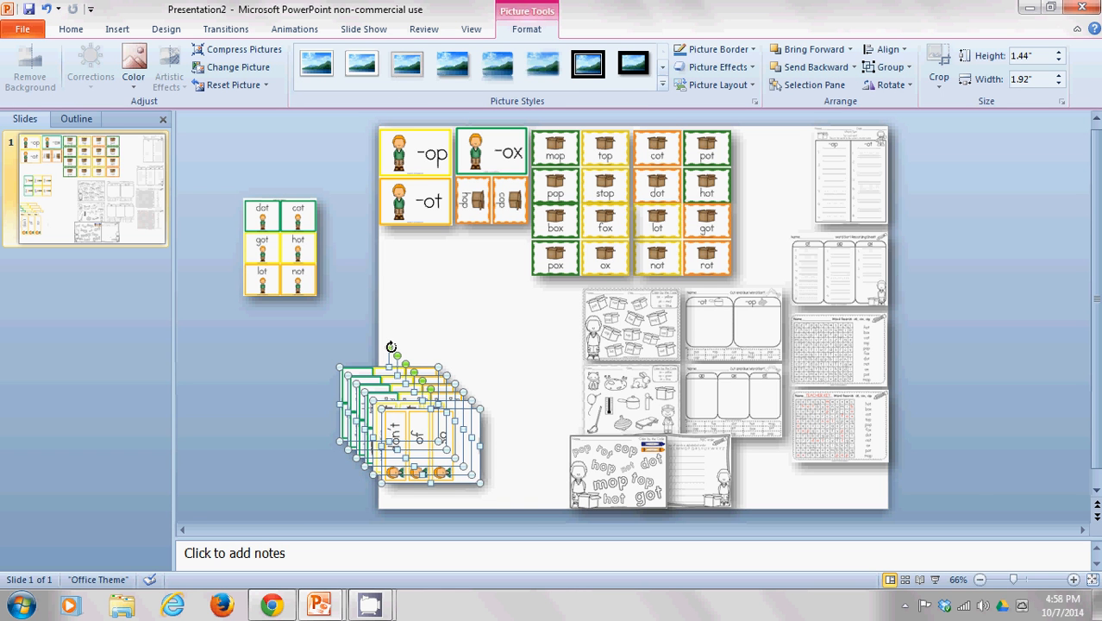
pyautogui.moveTo(391, 346); pyautogui.dragTo(481, 400)
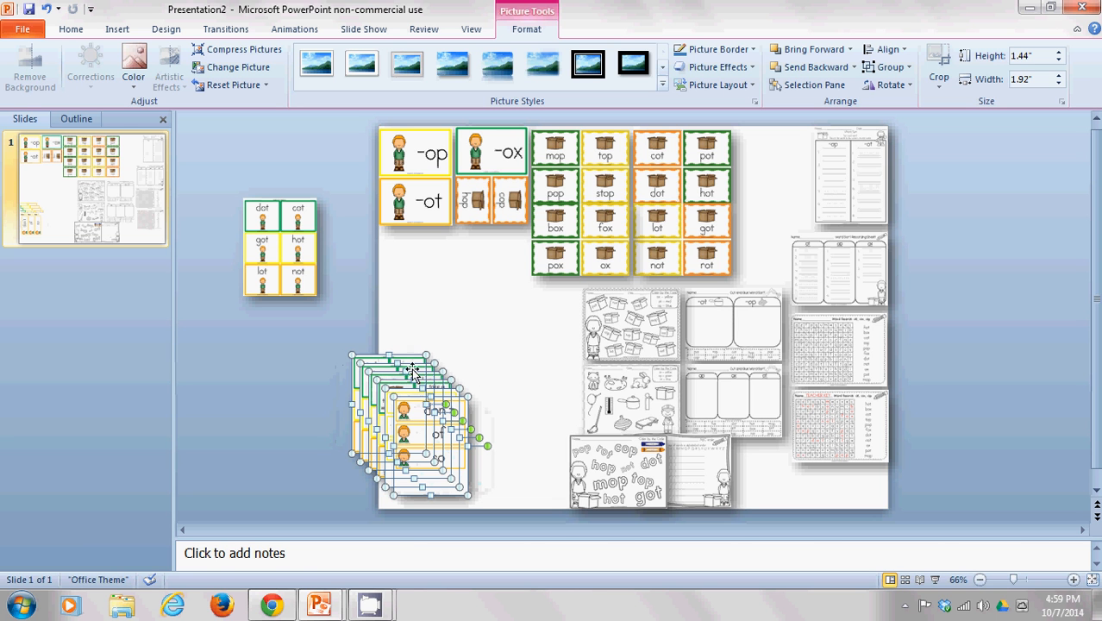
pyautogui.moveTo(407, 367); pyautogui.dragTo(286, 349)
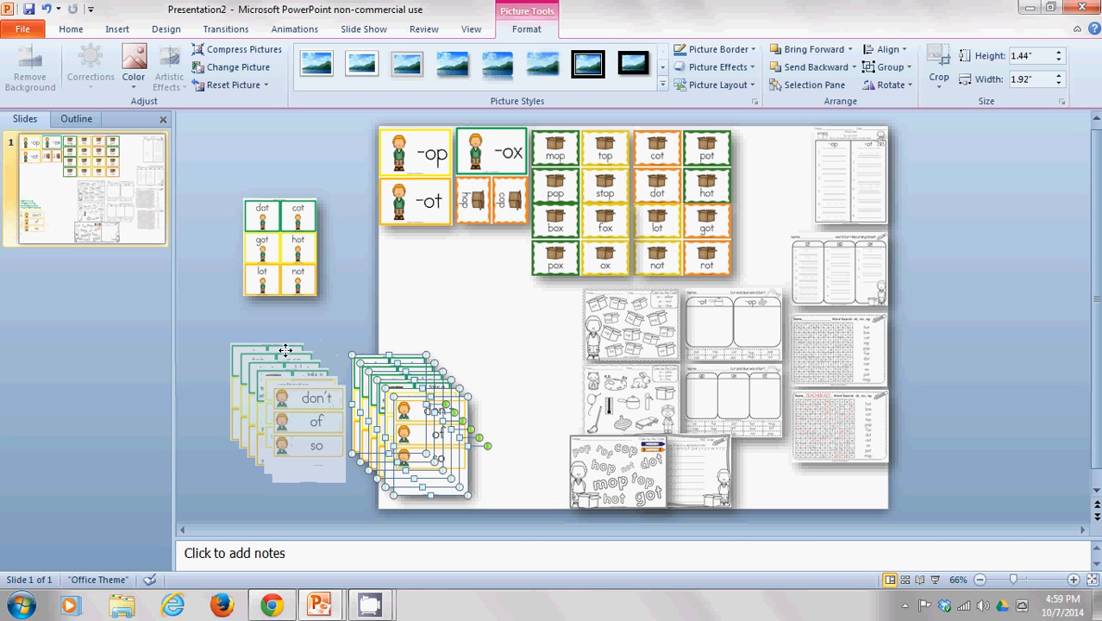
# Move the two picture coloring pages and two cut-and-paste sorts together to the slide's left edge, below the -op and -ot cards
pyautogui.click(613, 321)
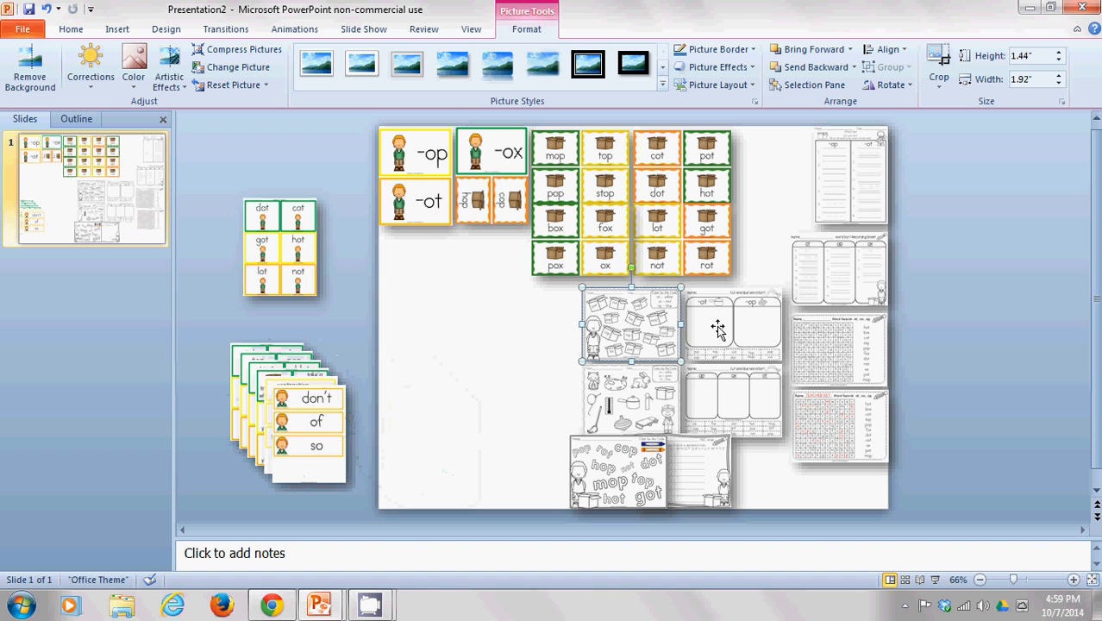
pyautogui.keyDown('shift'); pyautogui.click(720, 326); pyautogui.keyUp('shift')
pyautogui.keyDown('shift'); pyautogui.click(720, 385); pyautogui.keyUp('shift')
pyautogui.keyDown('shift'); pyautogui.click(649, 391); pyautogui.keyUp('shift')
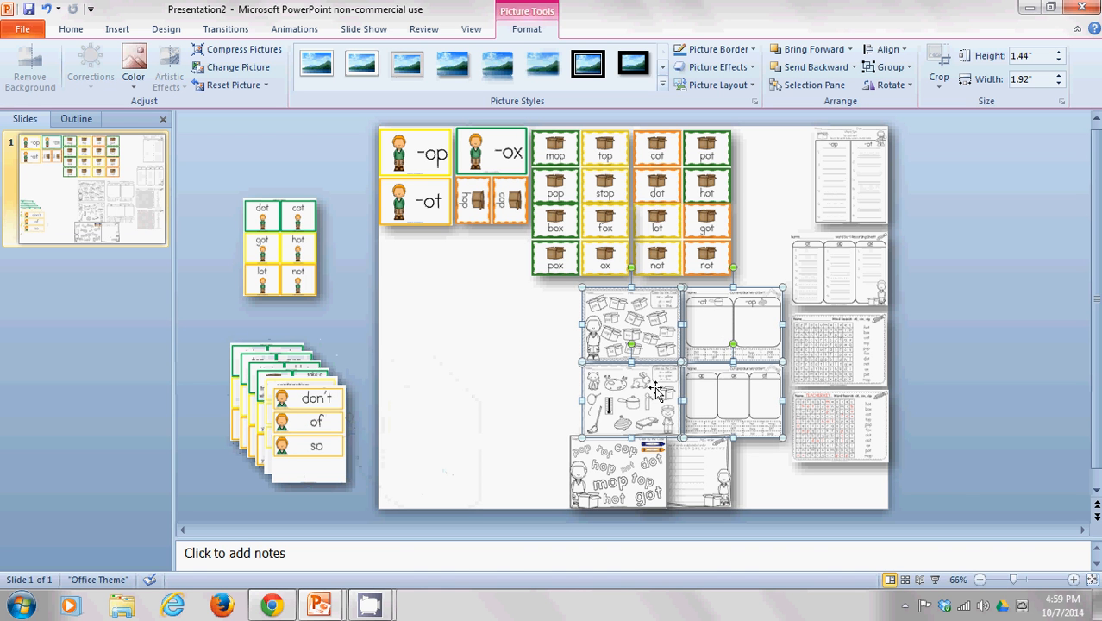
pyautogui.moveTo(500, 376); pyautogui.dragTo(454, 377)
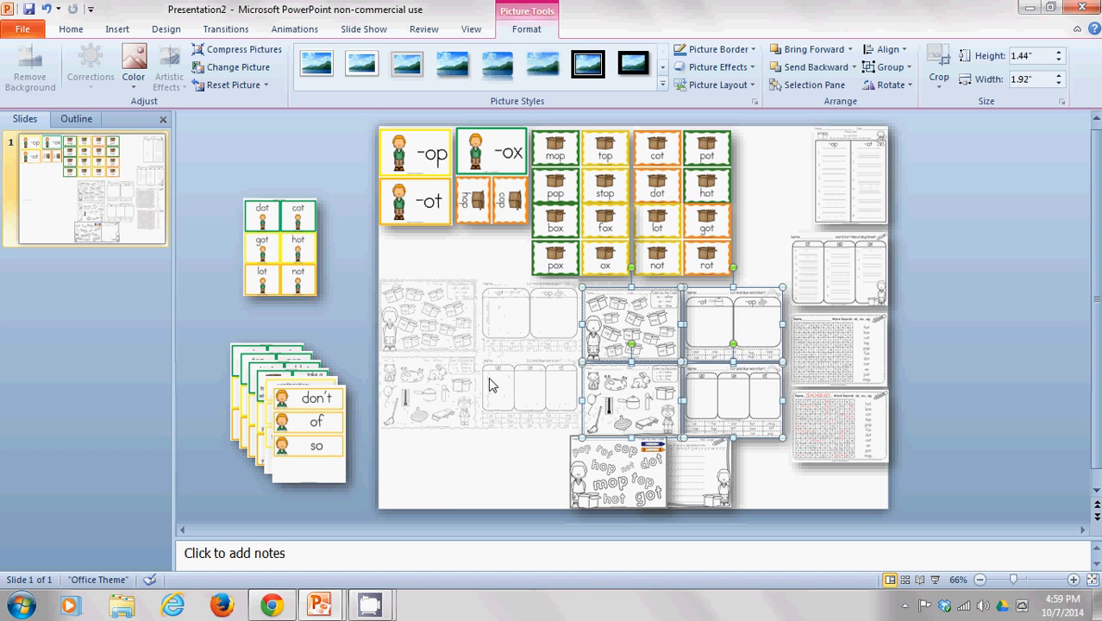
# Fill the bottom row with the word coloring page and three-column recording sheet, and place the ABC order page beside the upper sort
pyautogui.click(615, 459)
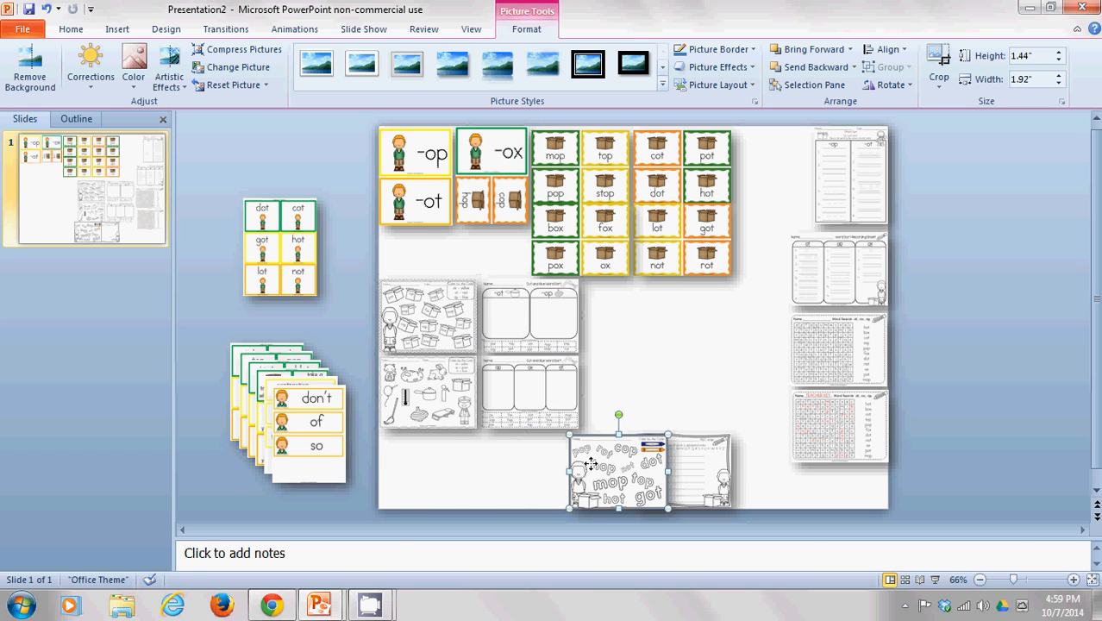
pyautogui.moveTo(590, 464); pyautogui.dragTo(426, 457)
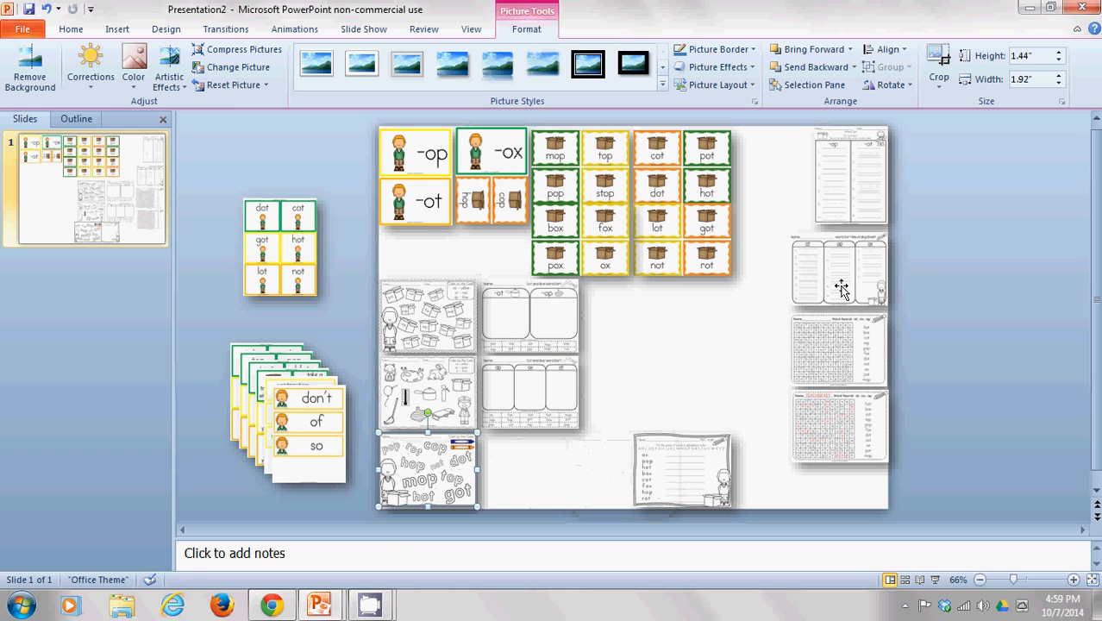
pyautogui.moveTo(839, 259); pyautogui.dragTo(540, 459)
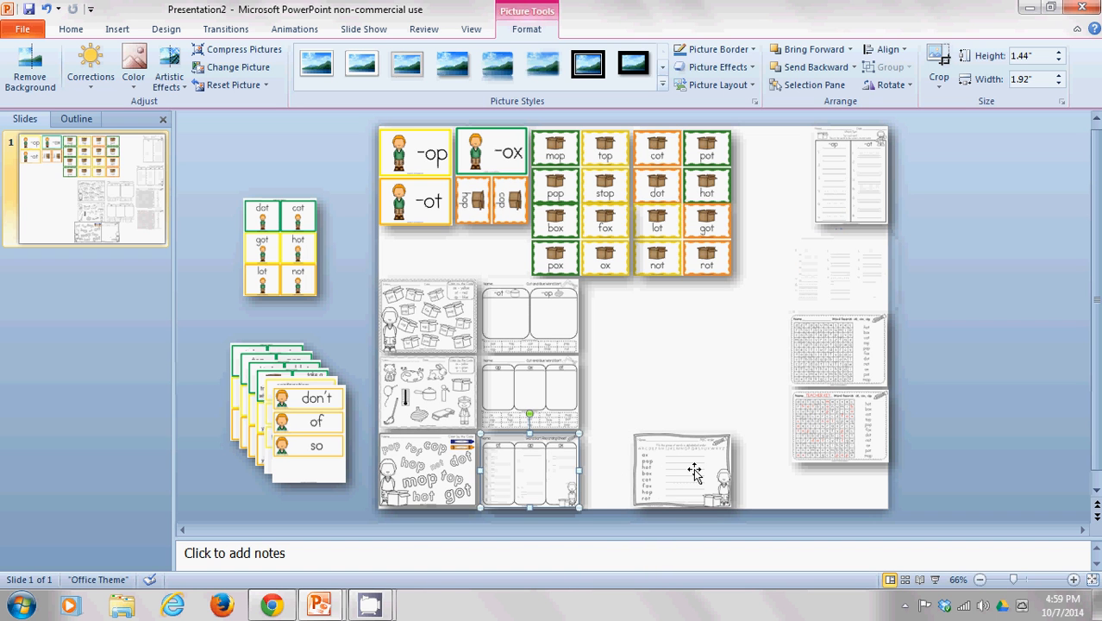
pyautogui.moveTo(688, 462); pyautogui.dragTo(645, 312)
# Move both word search pages beneath the ABC order page, and place the two-column worksheet beside them at the slide's bottom edge
pyautogui.click(827, 359)
pyautogui.keyDown('shift'); pyautogui.click(836, 413); pyautogui.keyUp('shift')
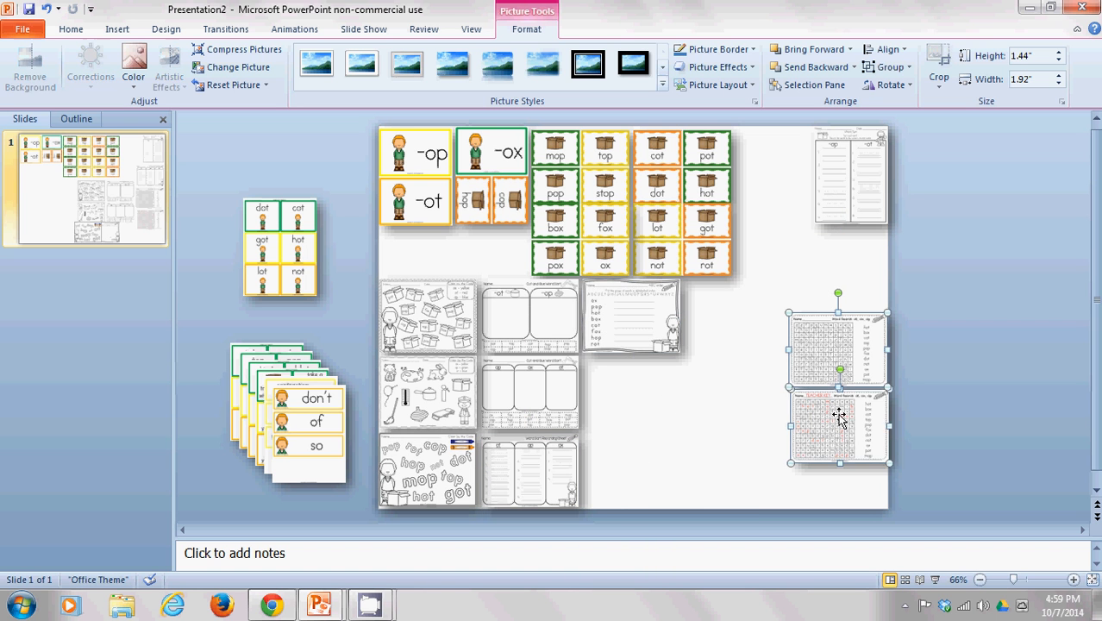
pyautogui.moveTo(699, 426)
pyautogui.mouseDown()
pyautogui.moveTo(660, 438)
pyautogui.moveTo(635, 469)
pyautogui.moveTo(679, 436)
pyautogui.mouseUp()
pyautogui.click(849, 179)
pyautogui.moveTo(849, 180); pyautogui.dragTo(723, 455)
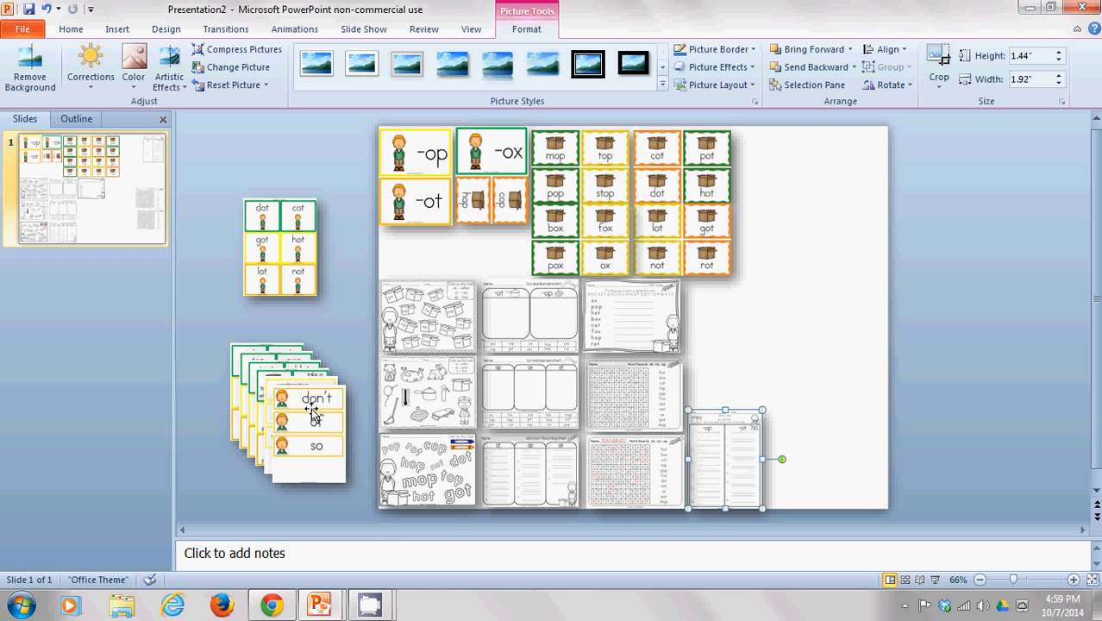
# Move the don't/of/so page to the slide's upper-right corner, its definitions page below it, and the trade-cards page to the lower-right corner
pyautogui.moveTo(304, 416); pyautogui.dragTo(849, 163)
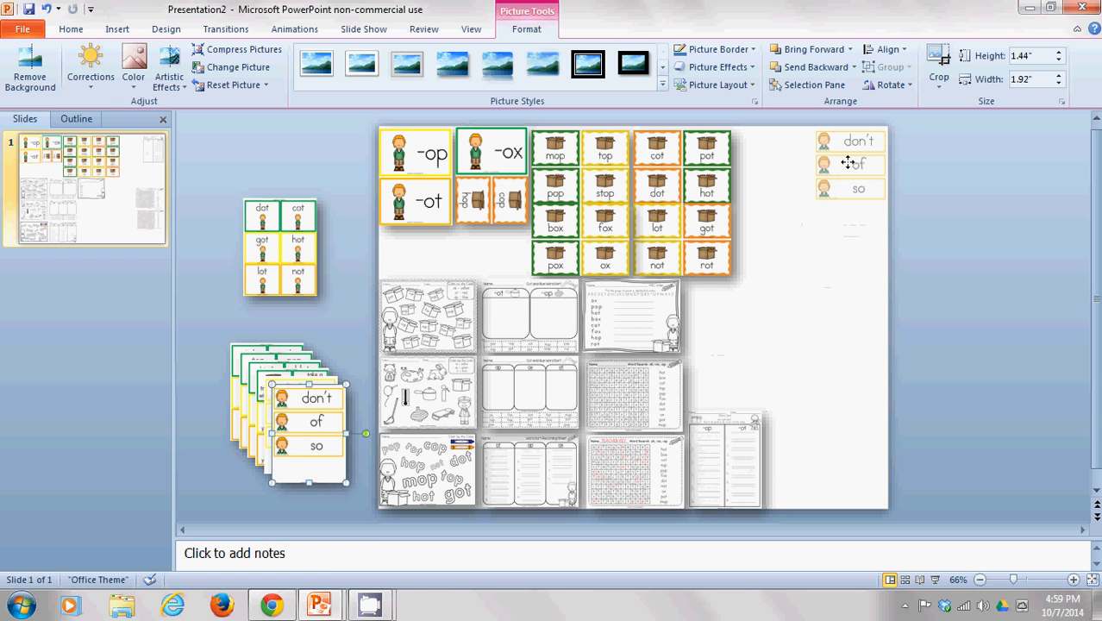
pyautogui.moveTo(303, 399); pyautogui.dragTo(842, 238)
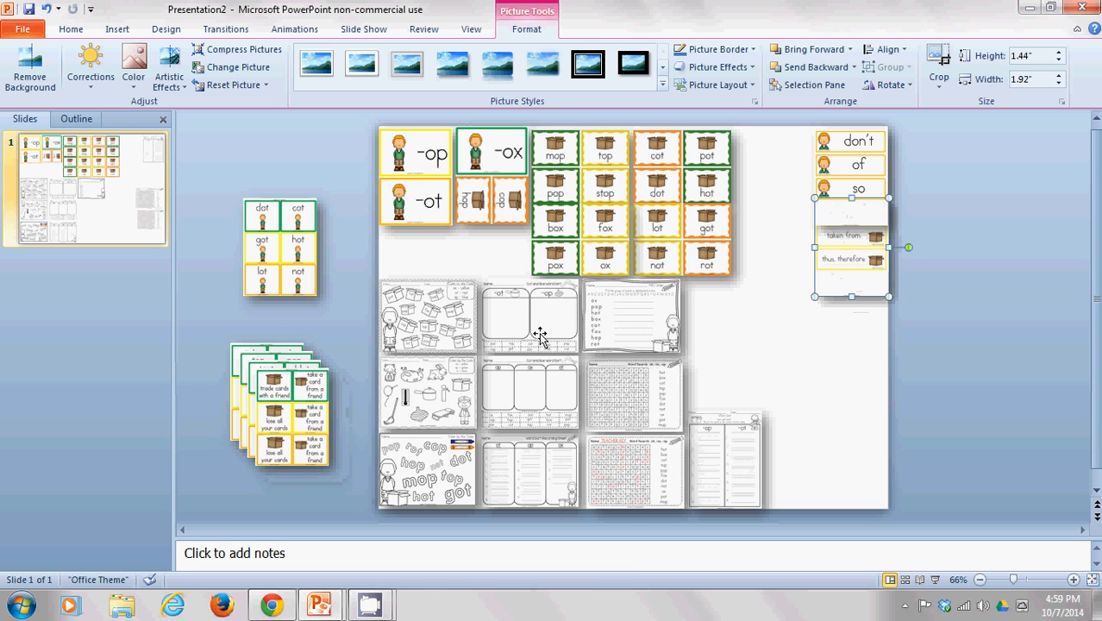
pyautogui.moveTo(279, 413); pyautogui.dragTo(871, 440)
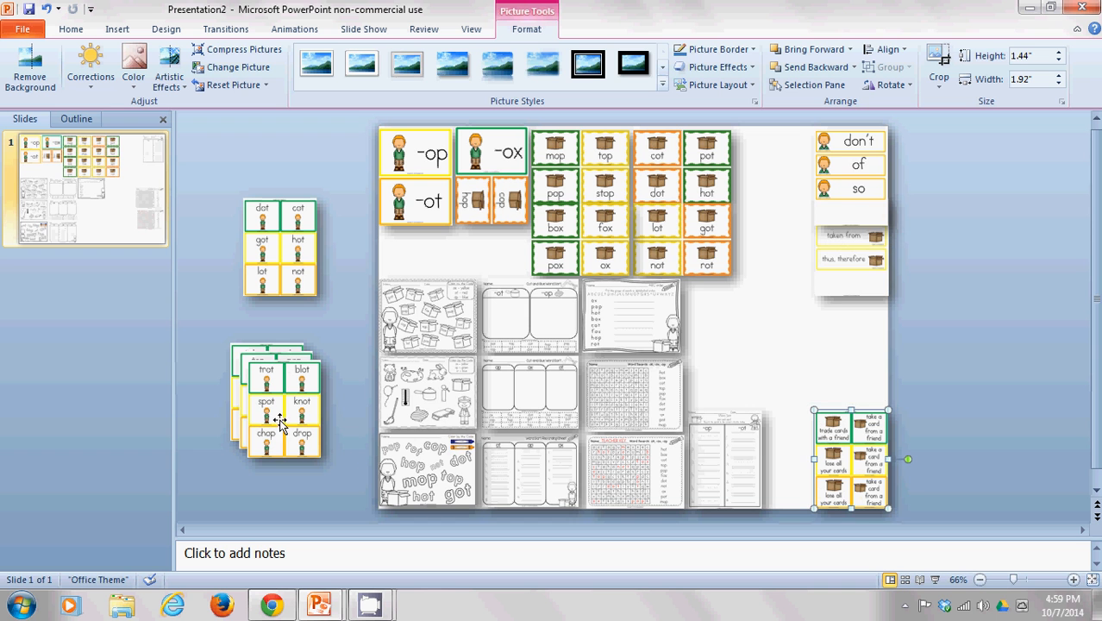
# Place the trot/blot and top/pop pages side by side above the trade-cards page, and park the rot/pot and dot/cot pages right of the slide
pyautogui.moveTo(266, 421); pyautogui.dragTo(834, 371)
pyautogui.moveTo(276, 402); pyautogui.dragTo(777, 359)
pyautogui.moveTo(284, 387); pyautogui.dragTo(950, 376)
pyautogui.moveTo(287, 250); pyautogui.dragTo(998, 274)
# Place the definitions page beside the don't/of/so page, then move the top/pop and trot/blot pages directly below and bring them to the front
pyautogui.moveTo(865, 256); pyautogui.dragTo(791, 183)
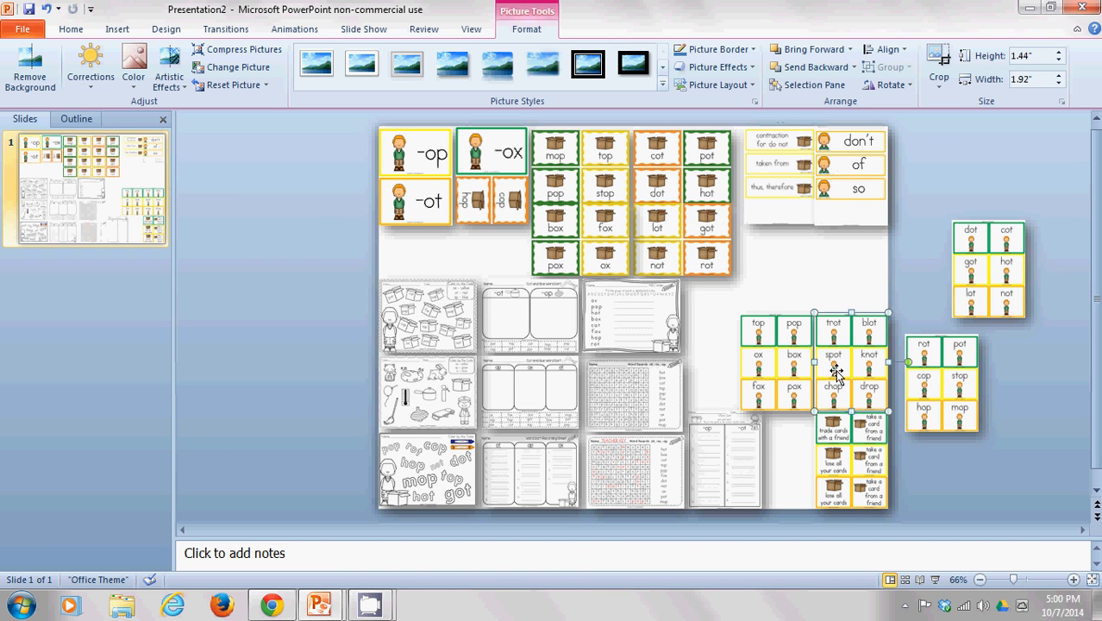
pyautogui.moveTo(791, 372); pyautogui.dragTo(794, 256)
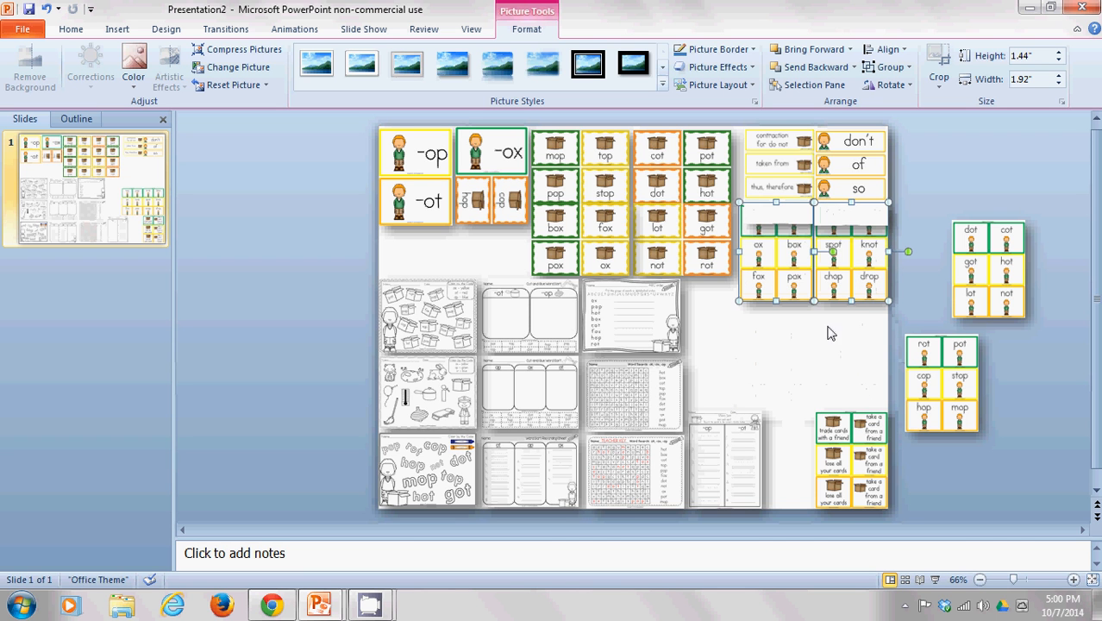
pyautogui.rightClick(788, 256)
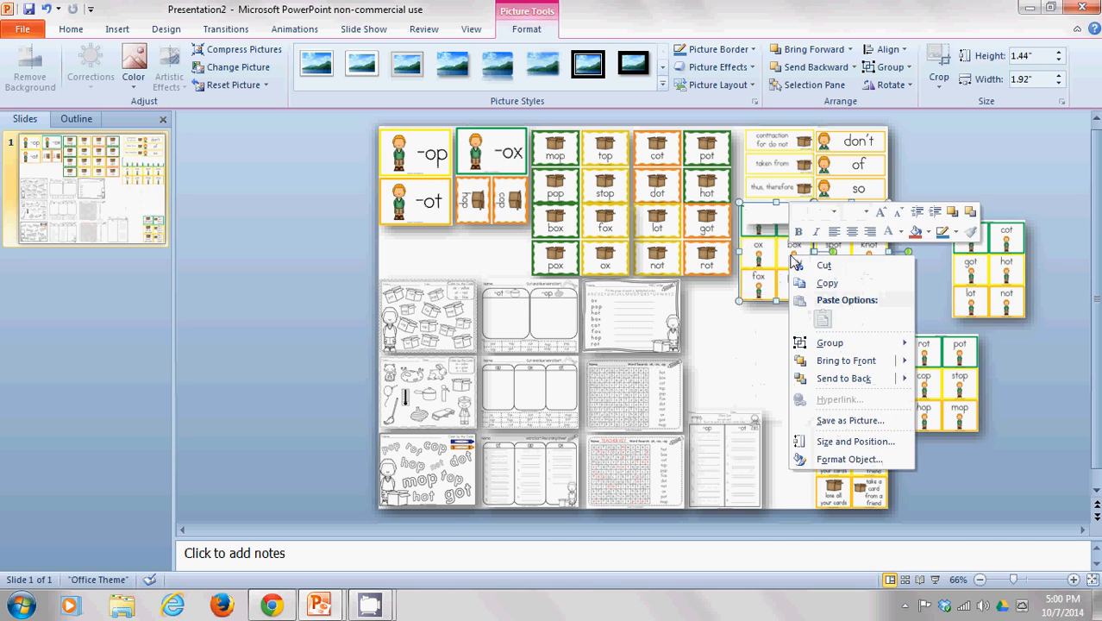
pyautogui.click(846, 361)
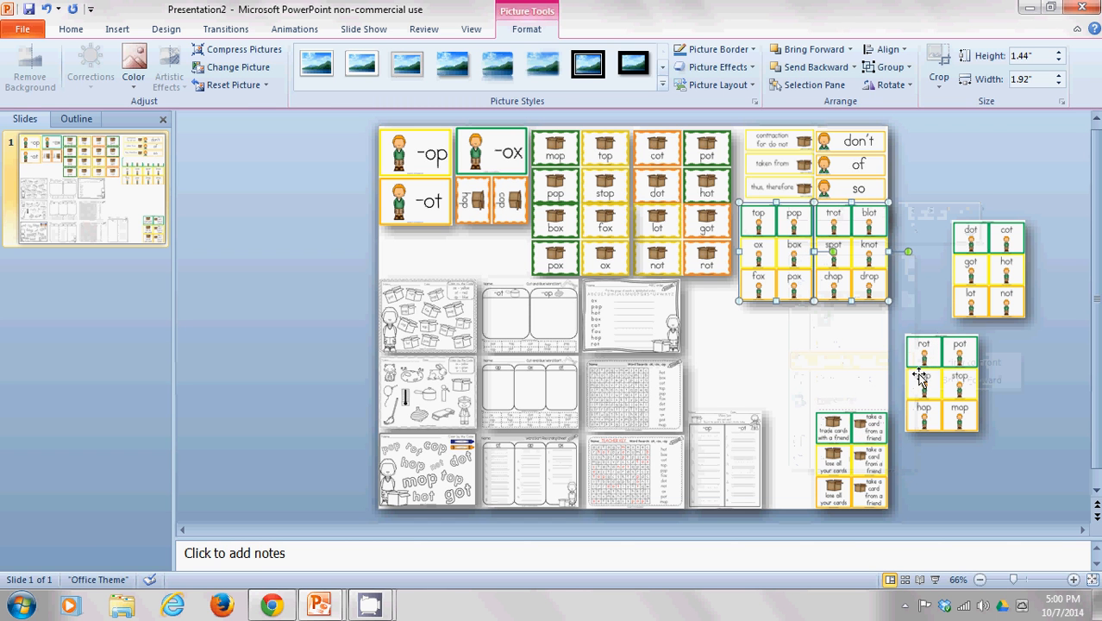
# Move the rot/pot and dot/cot pages side by side beneath the other word card pages on the slide
pyautogui.click(910, 317)
pyautogui.moveTo(936, 367); pyautogui.dragTo(847, 339)
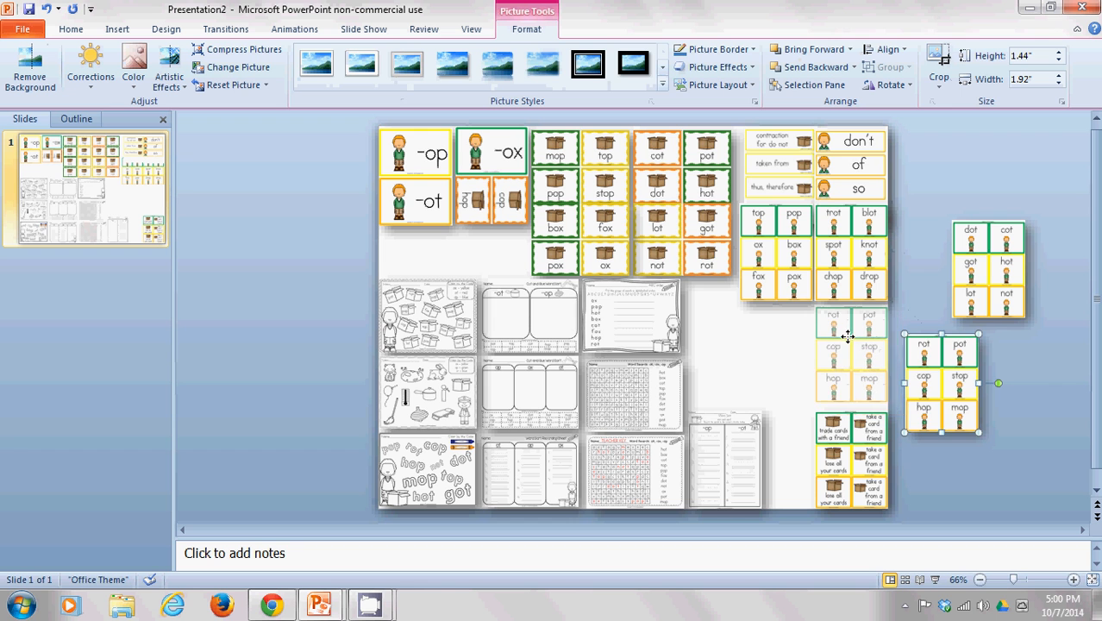
pyautogui.click(994, 272)
pyautogui.moveTo(994, 272); pyautogui.dragTo(785, 356)
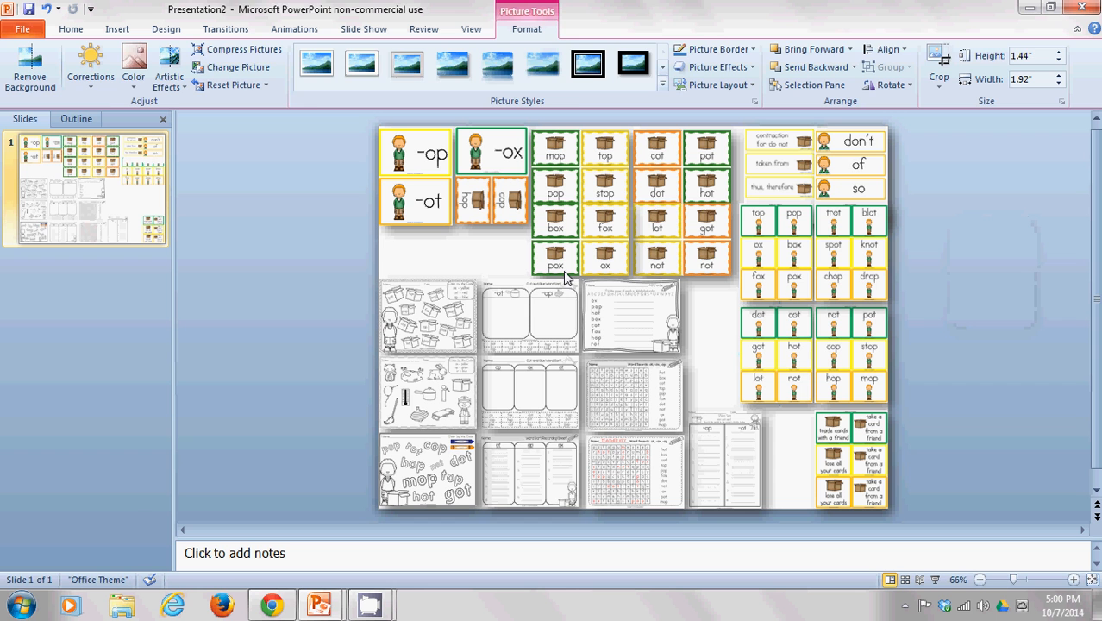
# Format the slide background with a solid fill in standard orange
pyautogui.click(361, 144)
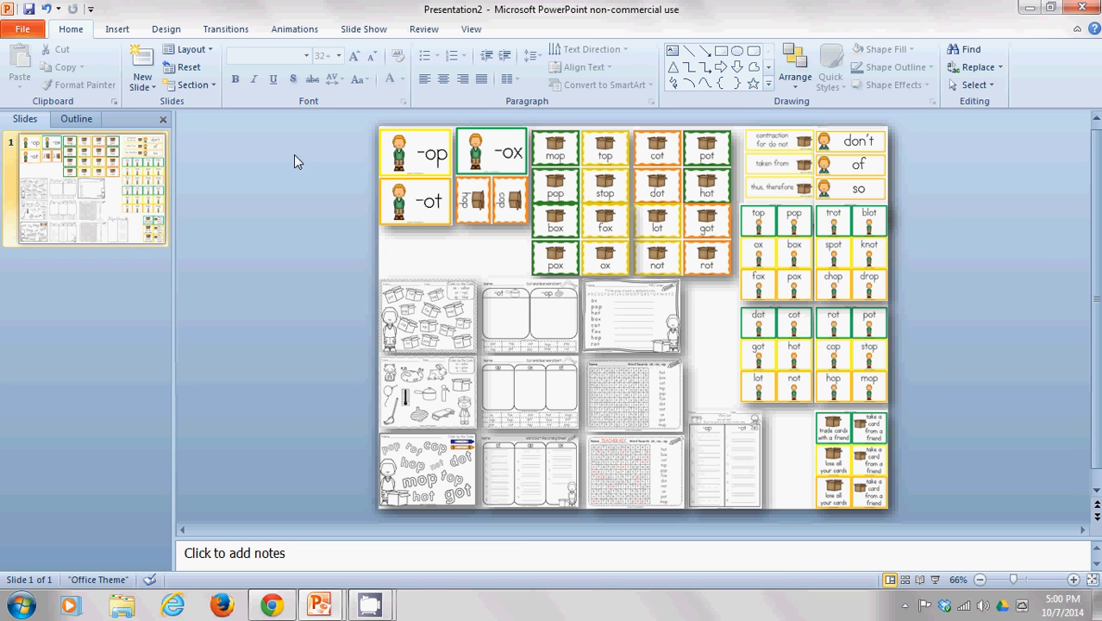
pyautogui.click(167, 29)
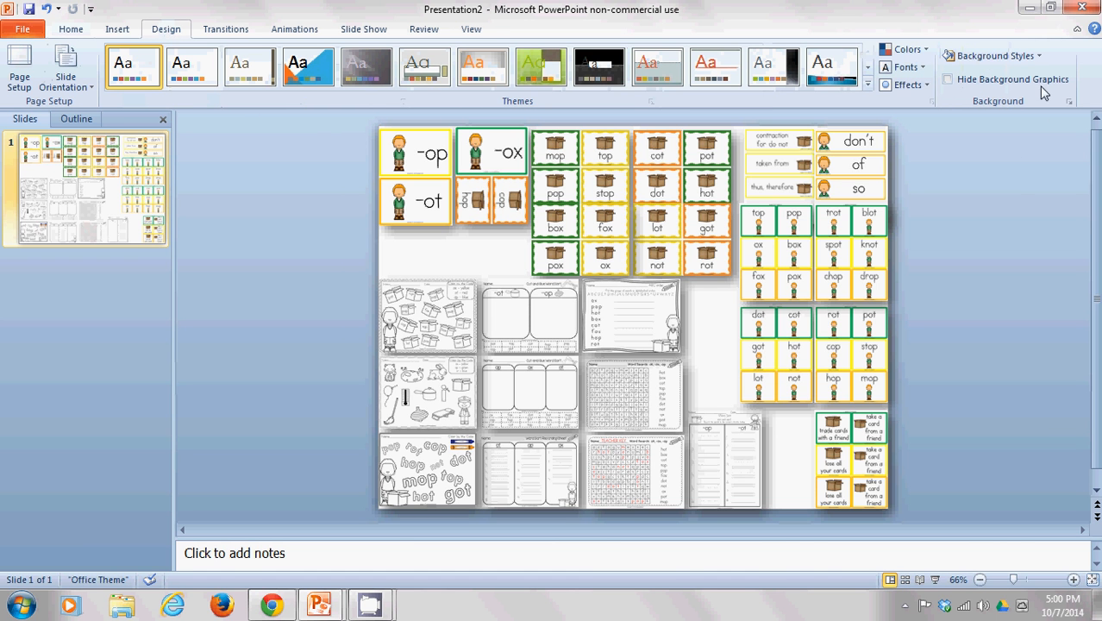
pyautogui.click(1038, 59)
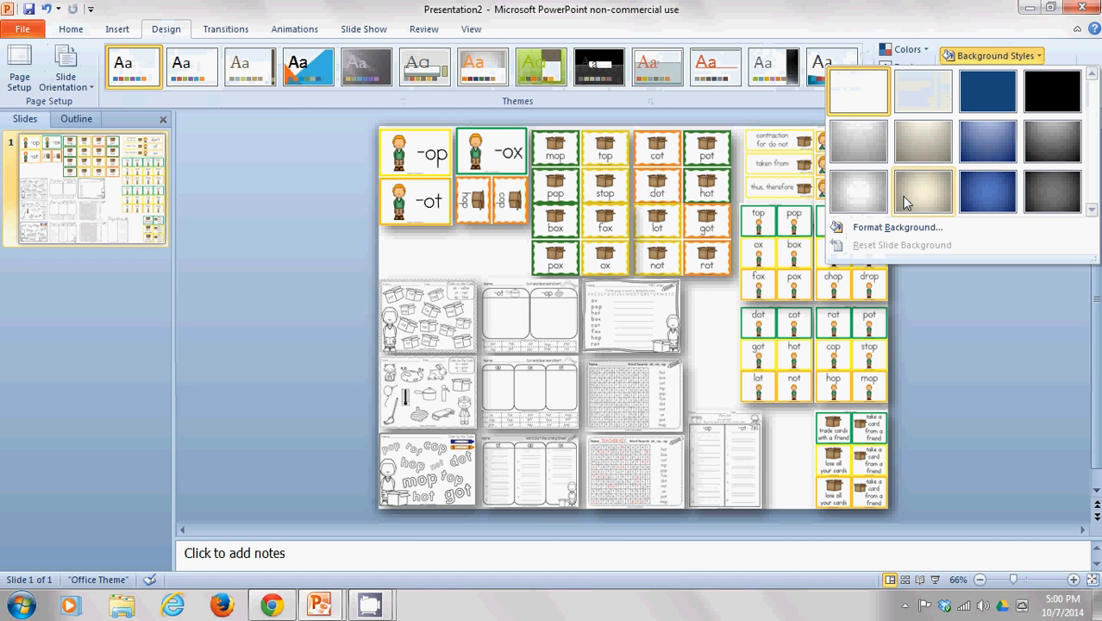
pyautogui.click(859, 227)
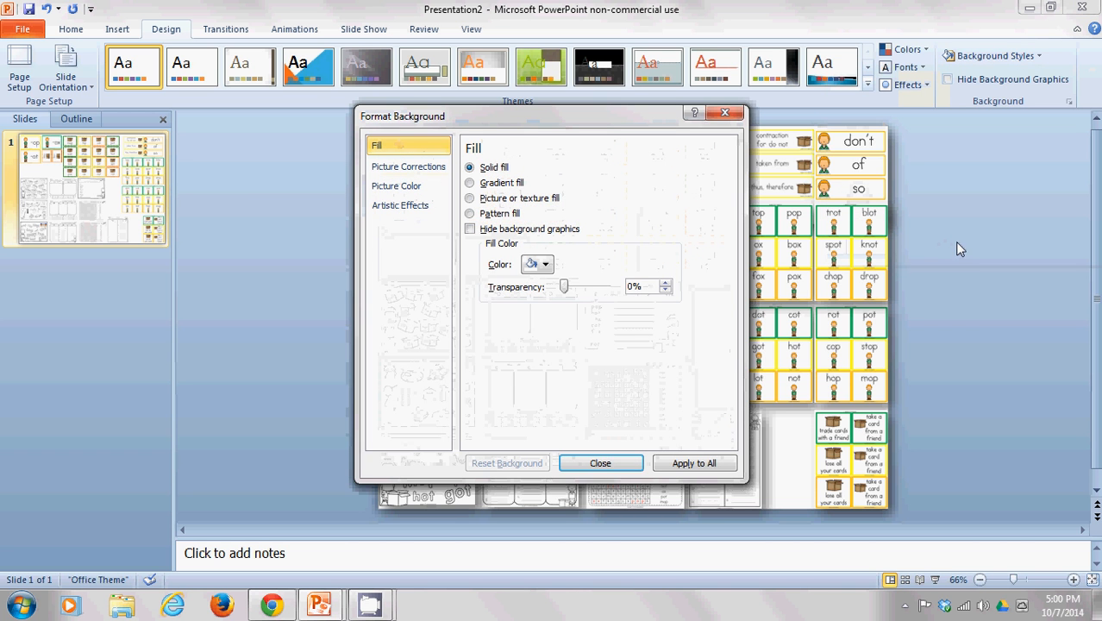
pyautogui.click(545, 266)
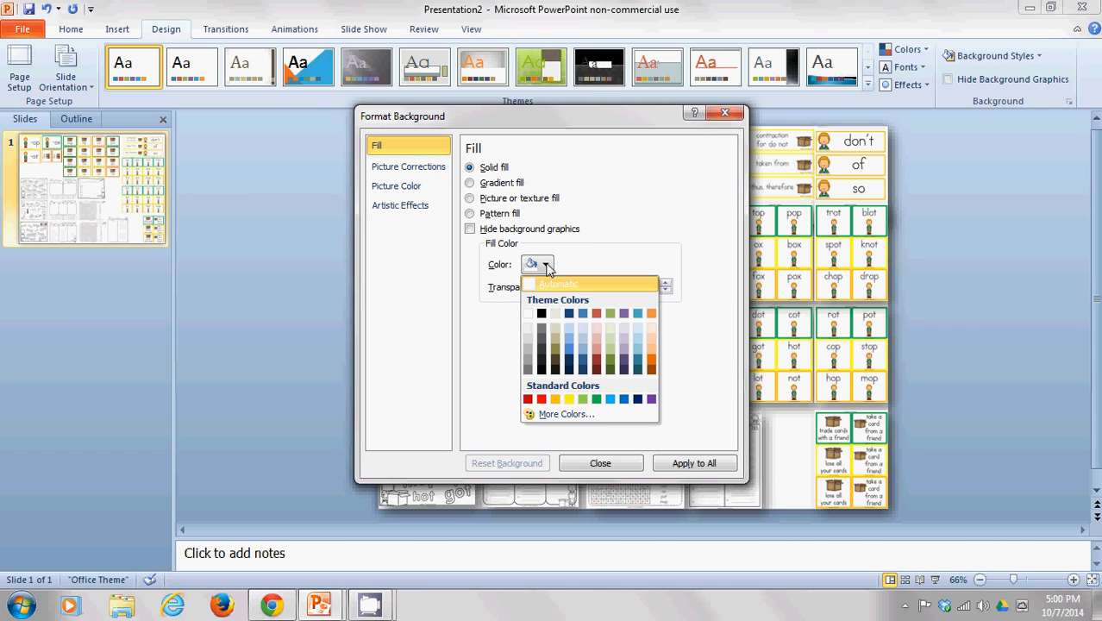
pyautogui.click(556, 400)
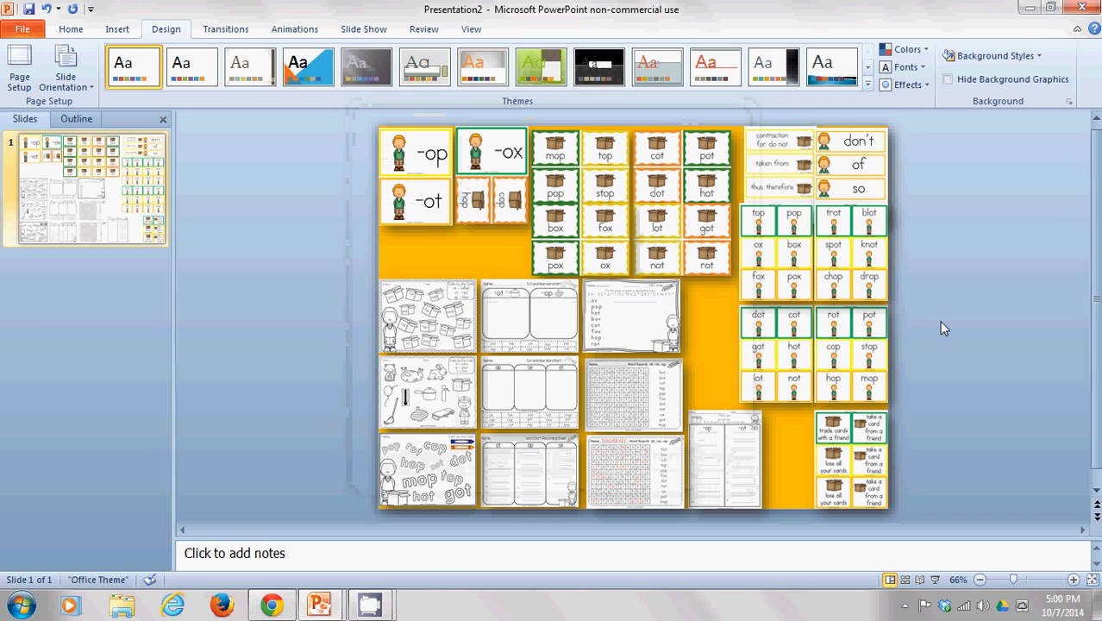
# Change the slide background's solid fill to a light yellow from the standard color palette
pyautogui.click(1023, 57)
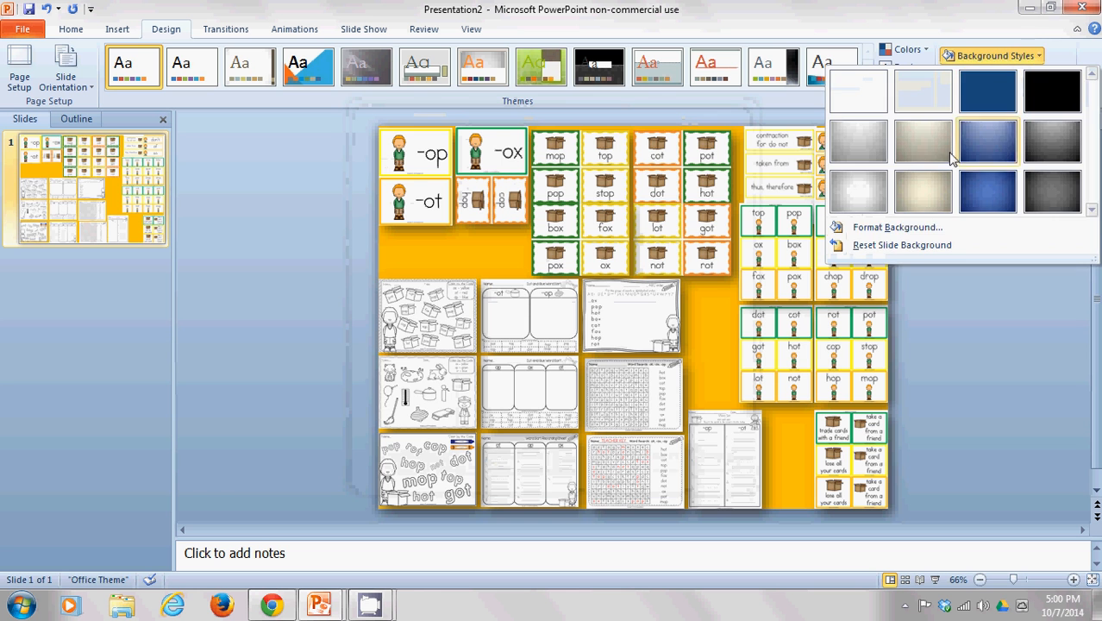
pyautogui.click(897, 229)
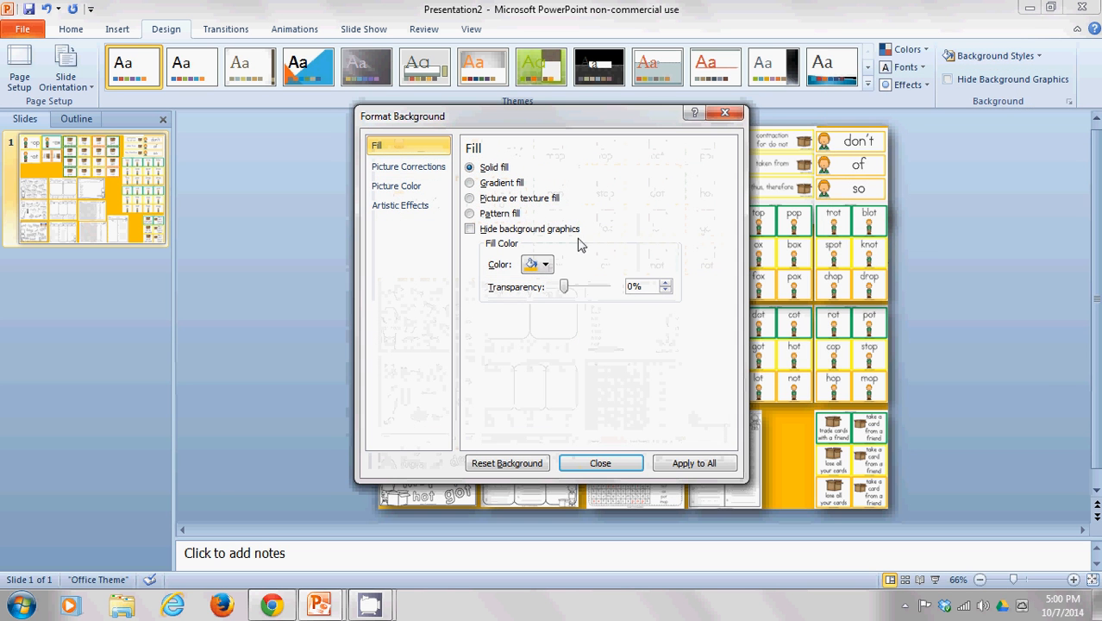
pyautogui.click(552, 266)
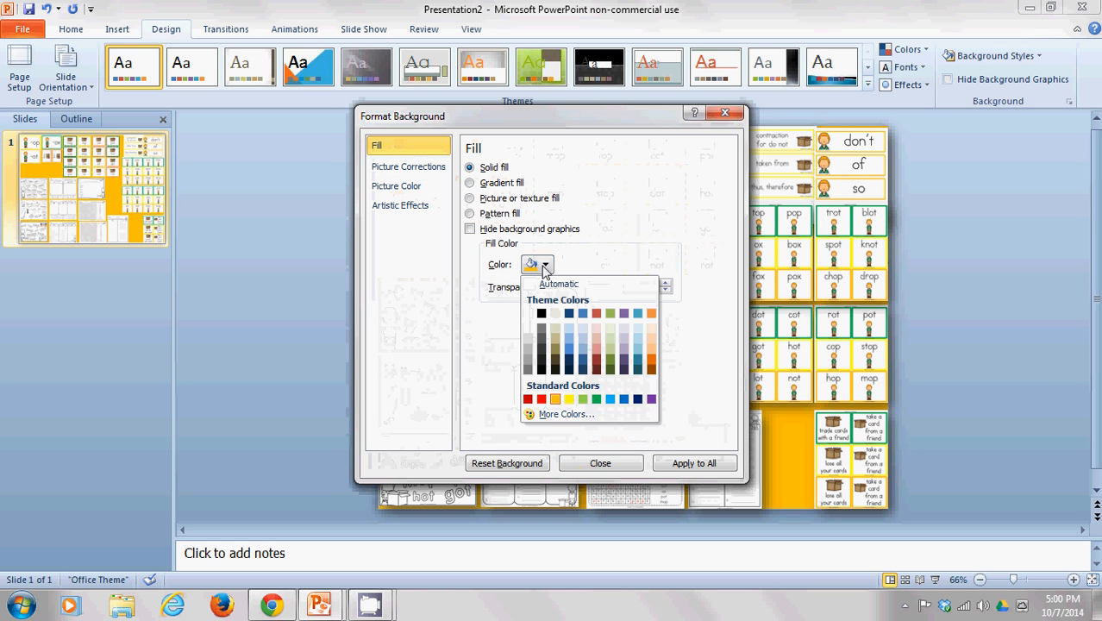
pyautogui.click(563, 420)
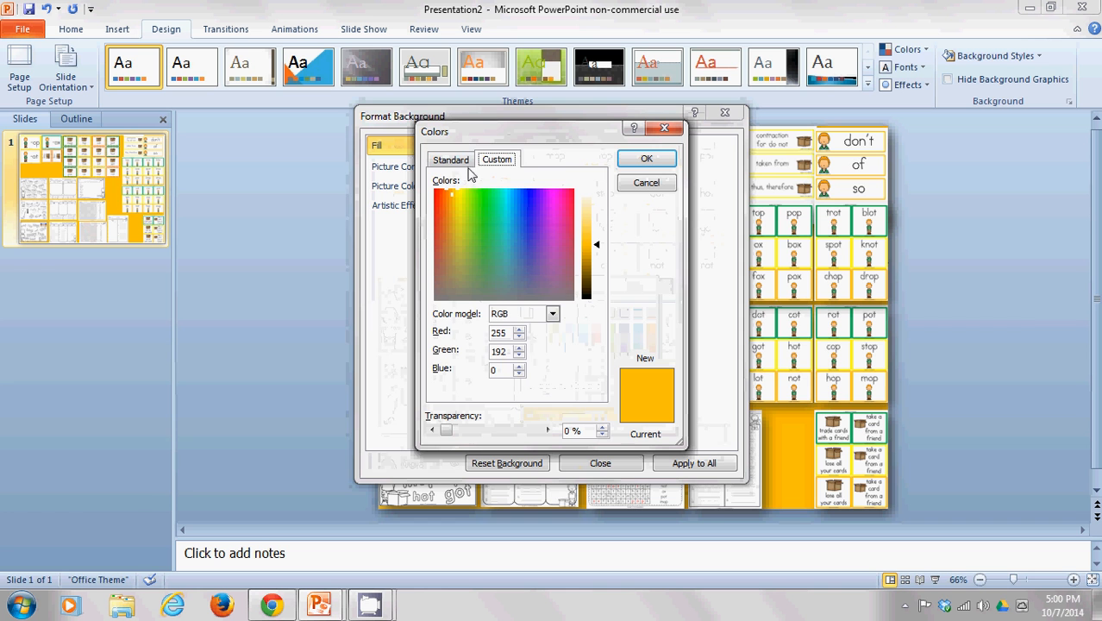
pyautogui.click(452, 161)
pyautogui.click(489, 283)
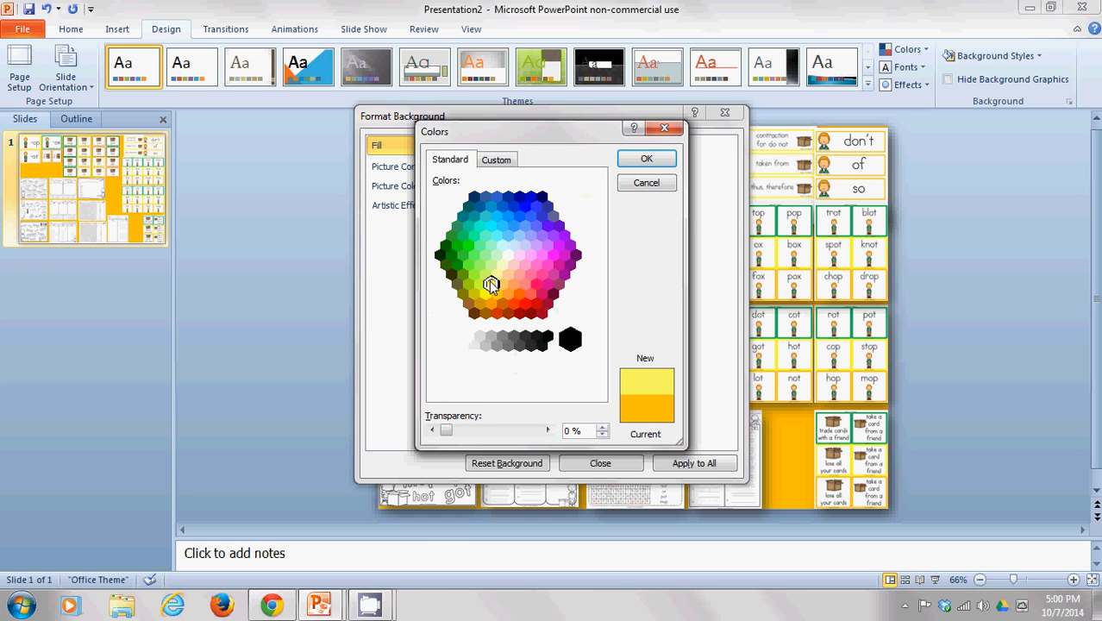
pyautogui.click(647, 159)
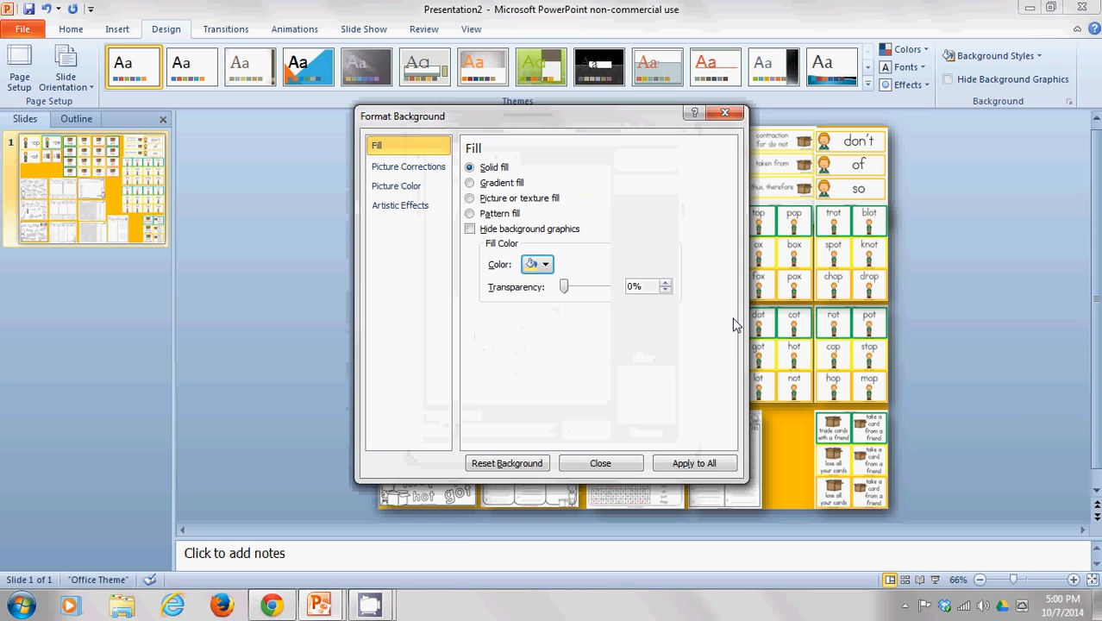
pyautogui.click(929, 284)
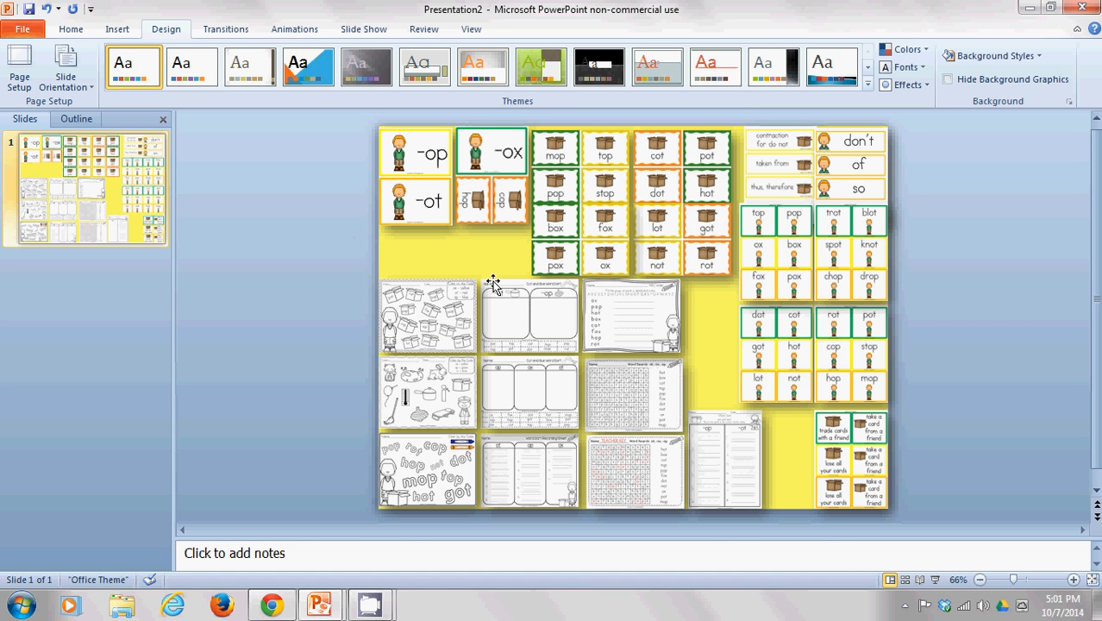
# Start saving the presentation under a new name and choose the Z TpT folder in My Documents as the location
pyautogui.click(21, 29)
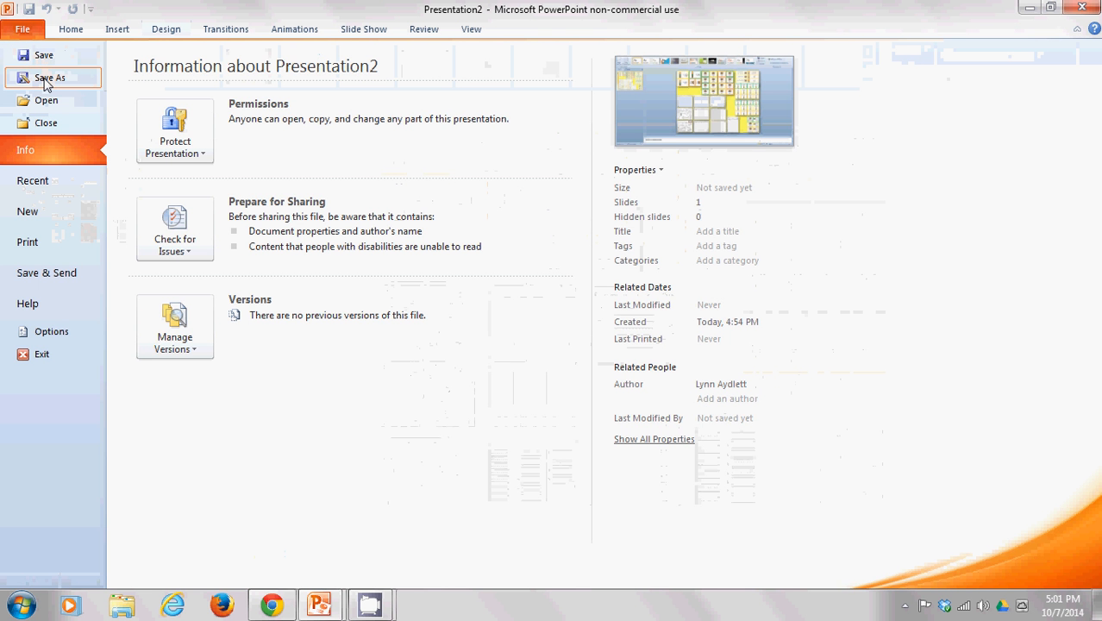
pyautogui.click(46, 79)
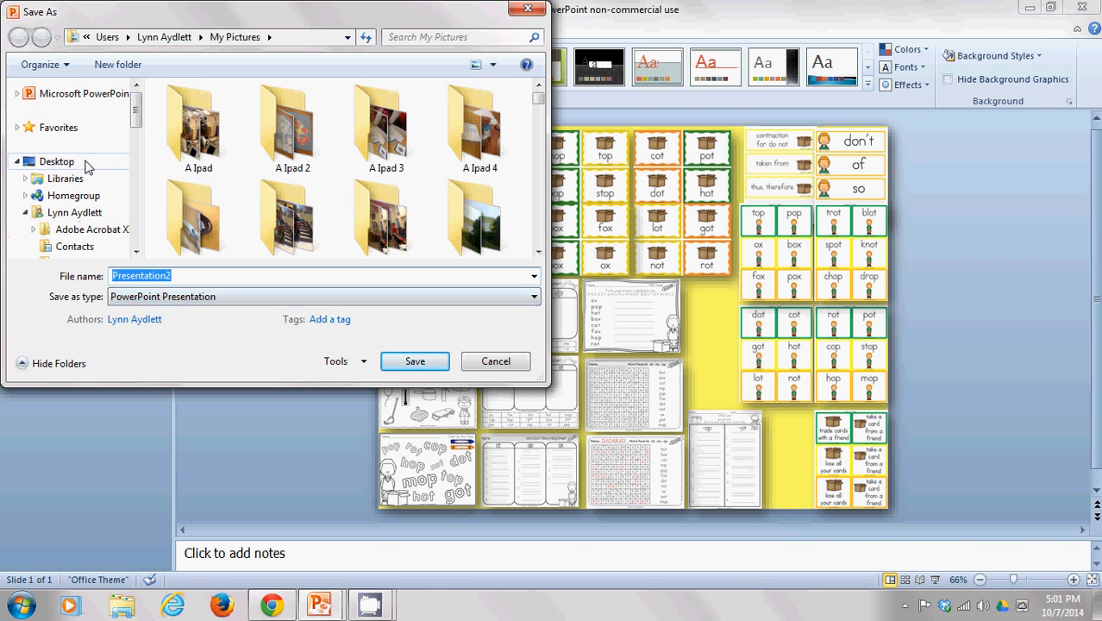
pyautogui.scroll(-1, 113, 173)
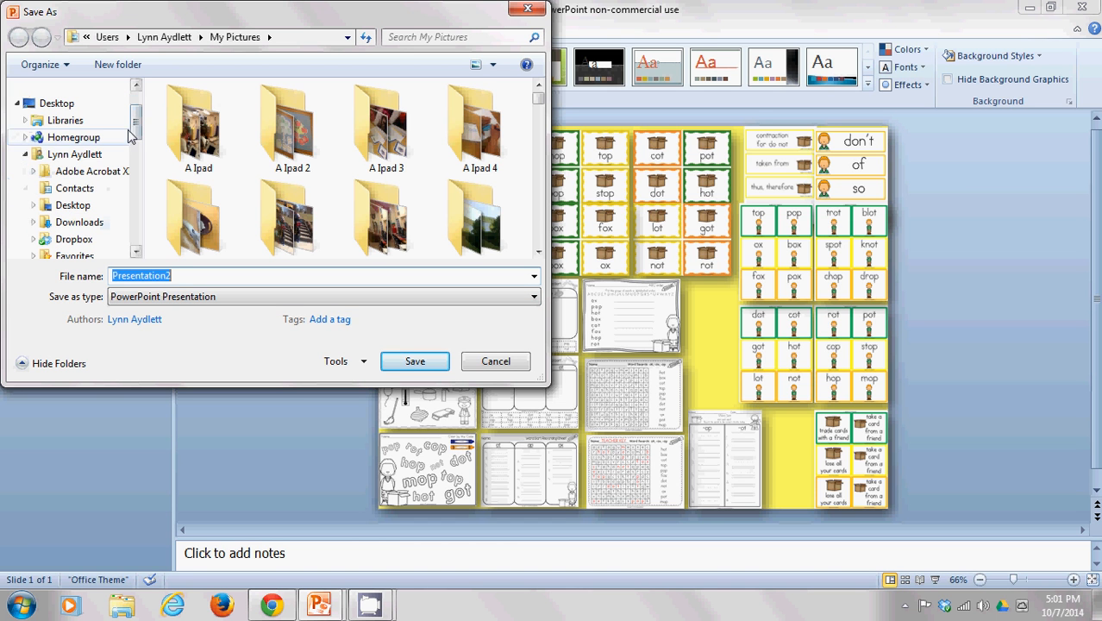
pyautogui.click(113, 157)
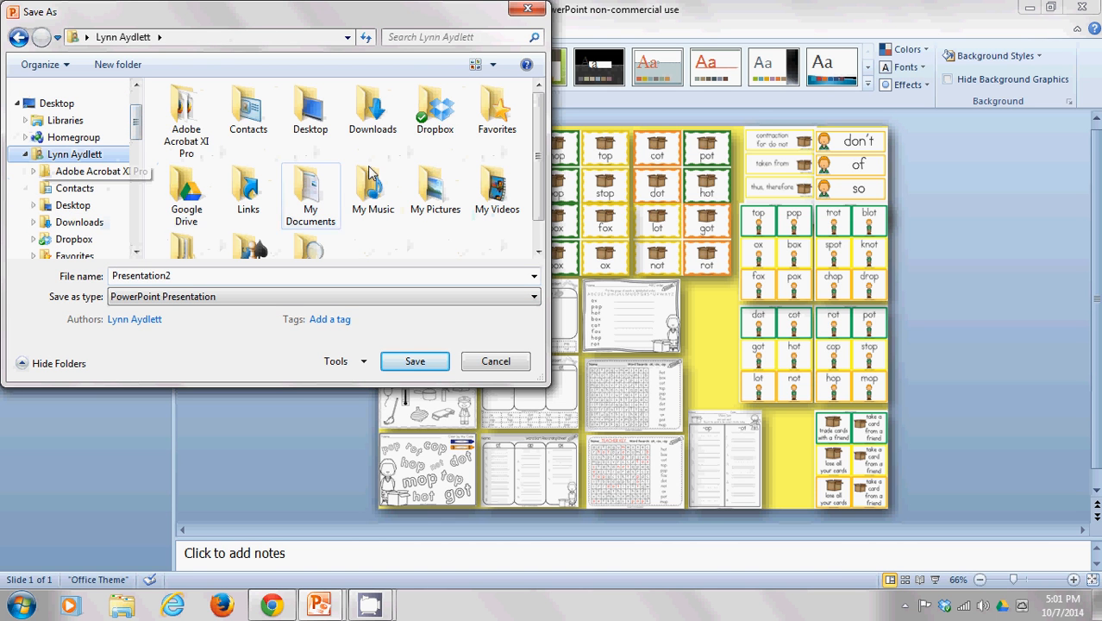
pyautogui.scroll(-1, 543, 125)
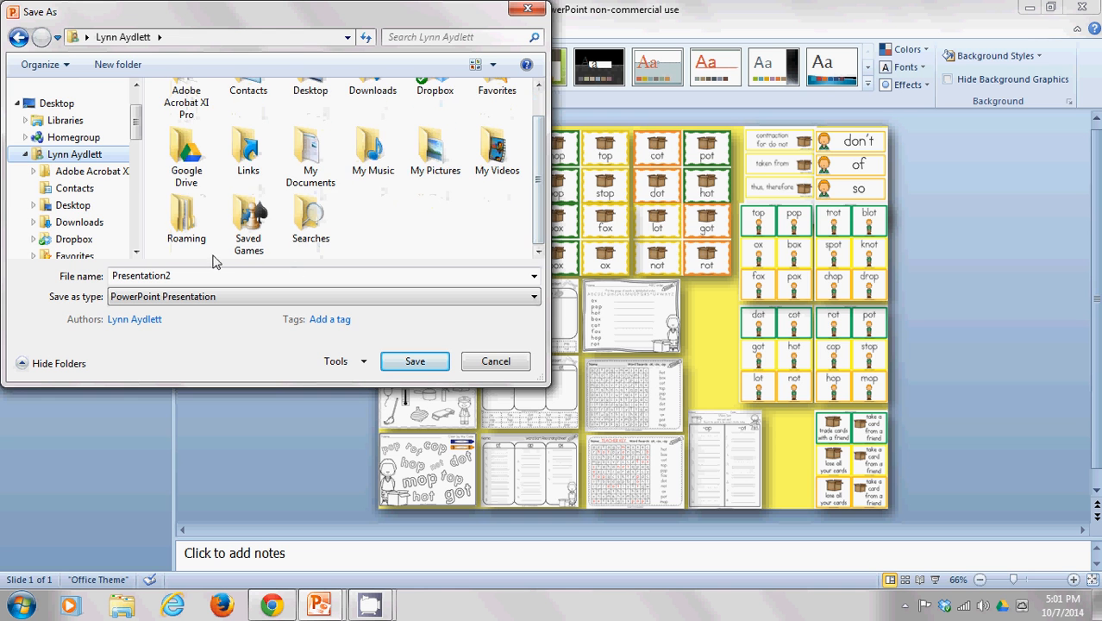
pyautogui.click(307, 168)
pyautogui.doubleClick(308, 168)
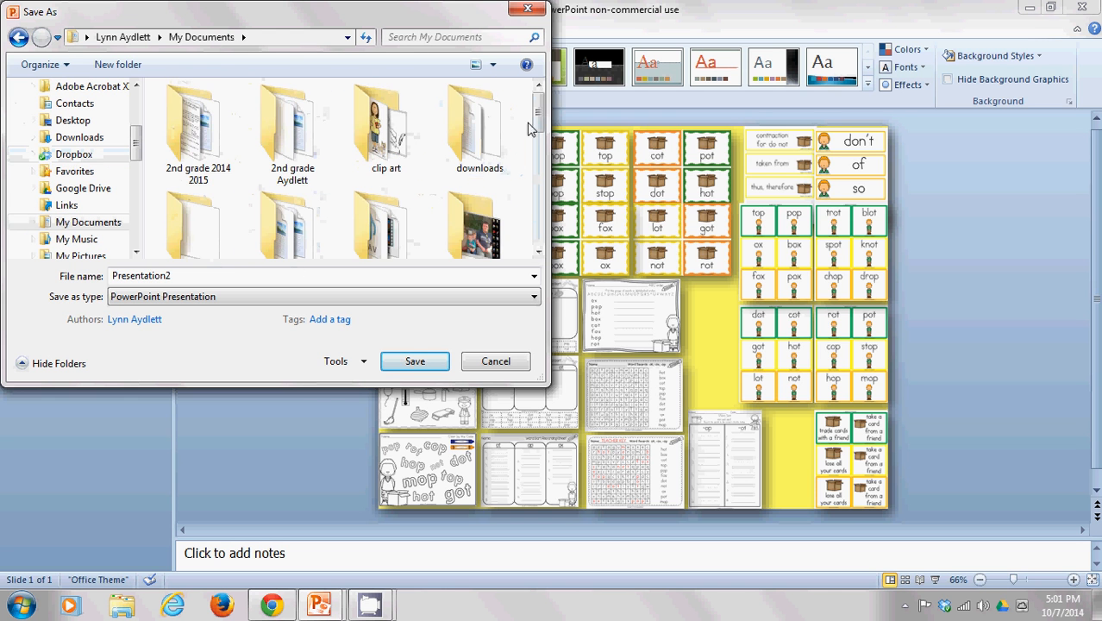
pyautogui.scroll(-3, 533, 130)
pyautogui.scroll(-3, 536, 153)
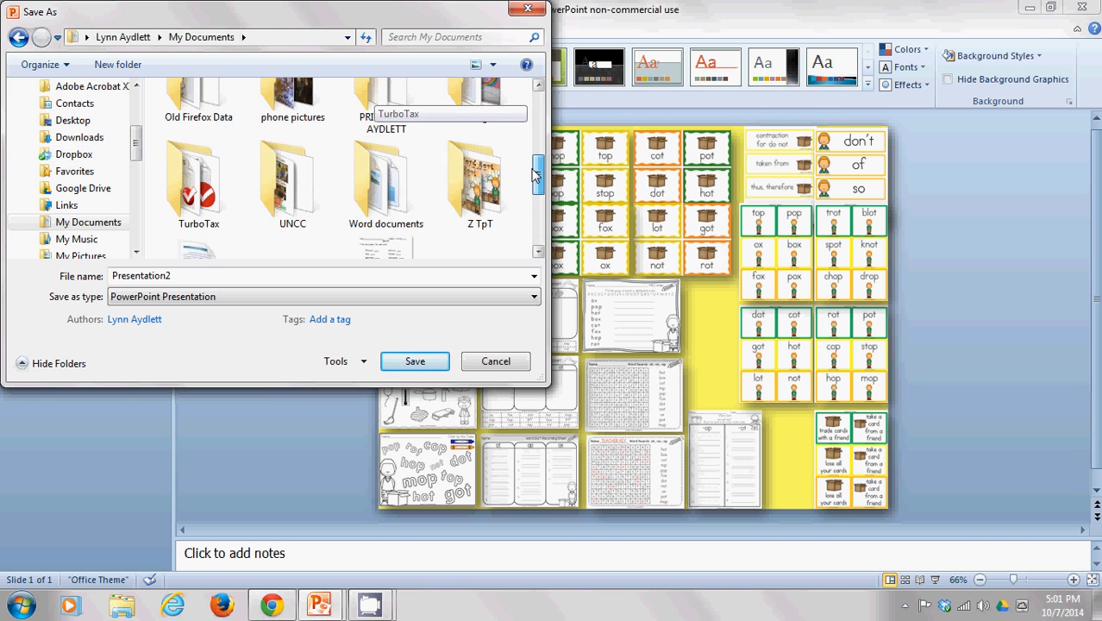
pyautogui.click(470, 177)
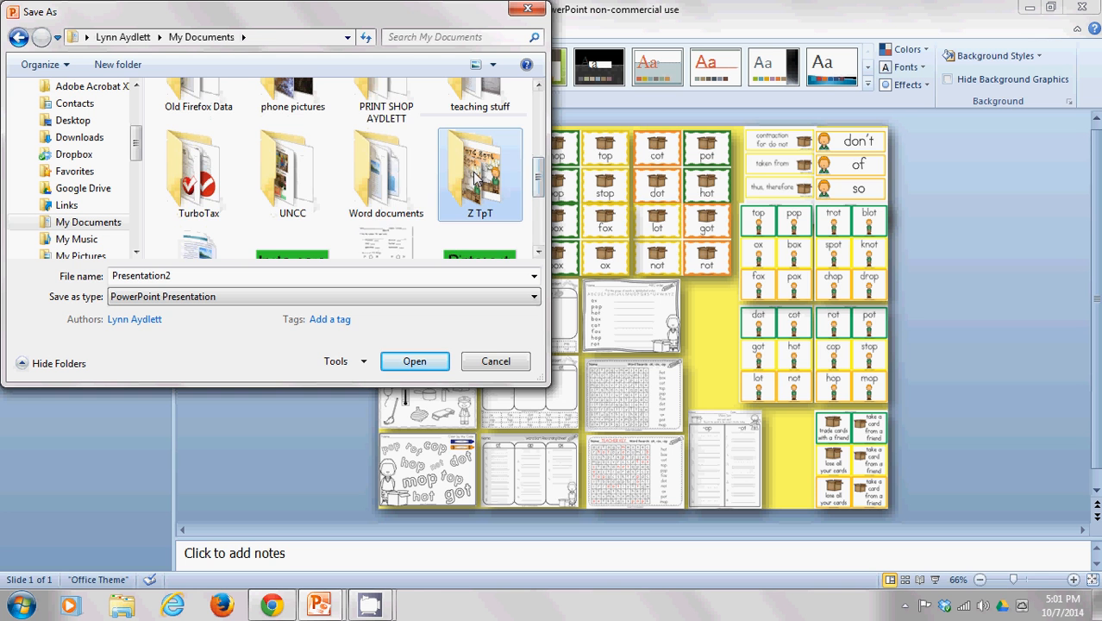
pyautogui.doubleClick(474, 177)
# Reuse the existing ox op ot file's name to save the presentation as "harcourt 1st grade unit 5 word sort ox op ot preview"
pyautogui.scroll(-6, 536, 130)
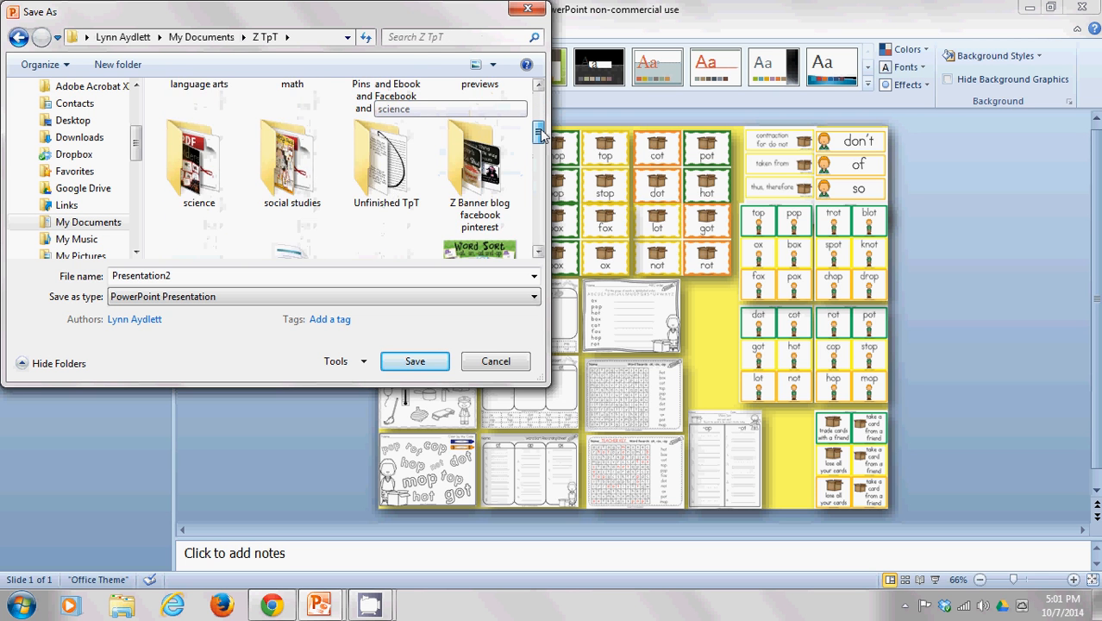
pyautogui.scroll(-6, 541, 138)
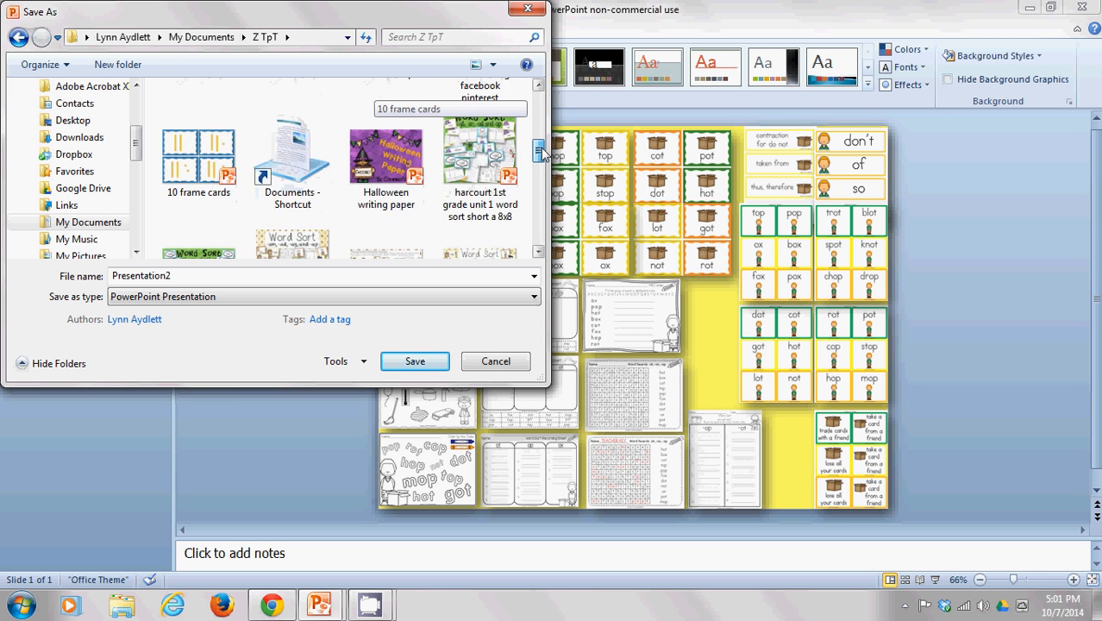
pyautogui.moveTo(541, 153); pyautogui.dragTo(544, 203)
pyautogui.click(475, 177)
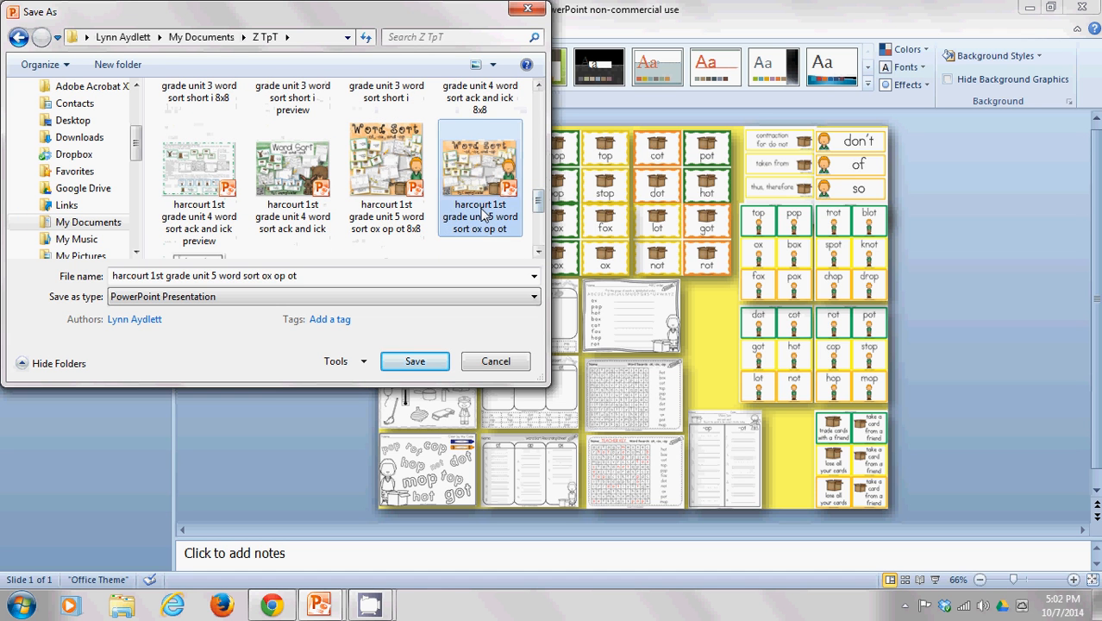
pyautogui.click(309, 276)
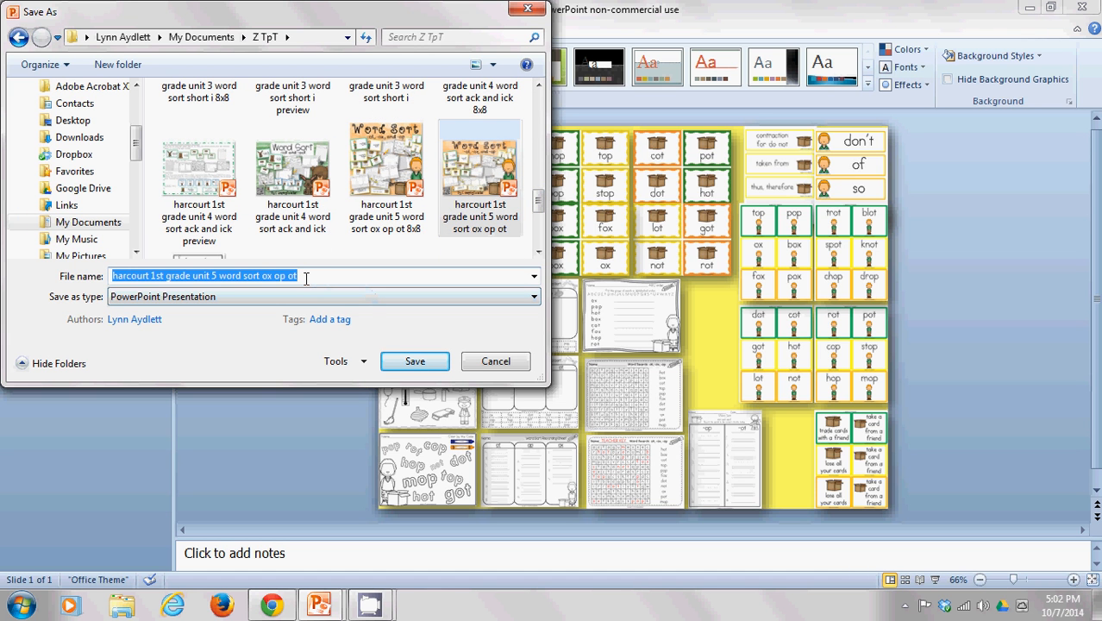
pyautogui.click(306, 277)
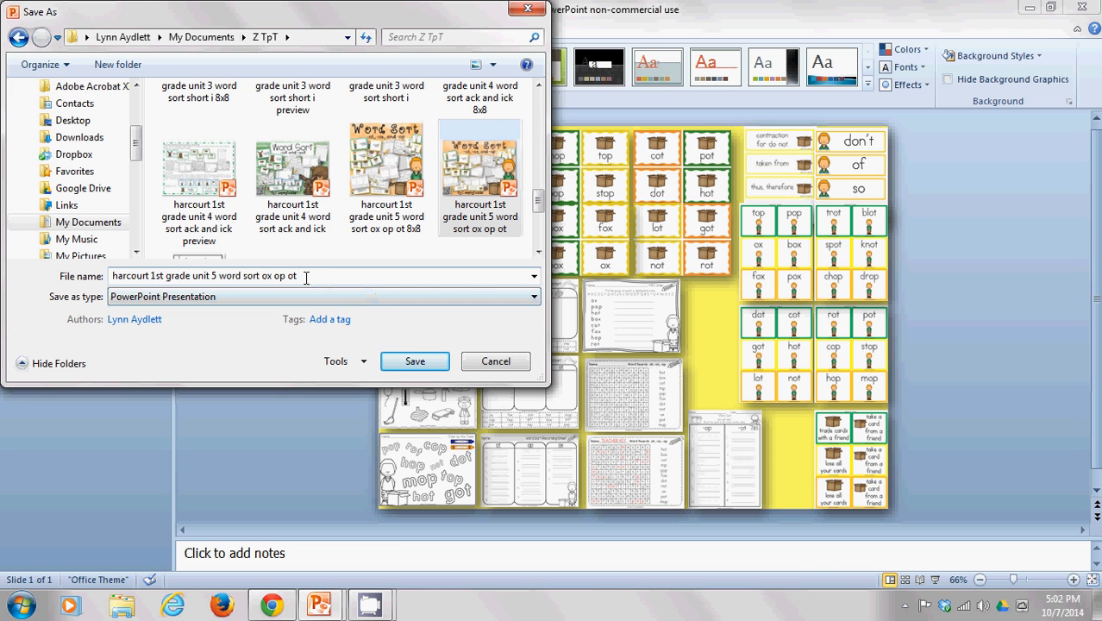
pyautogui.write('p')
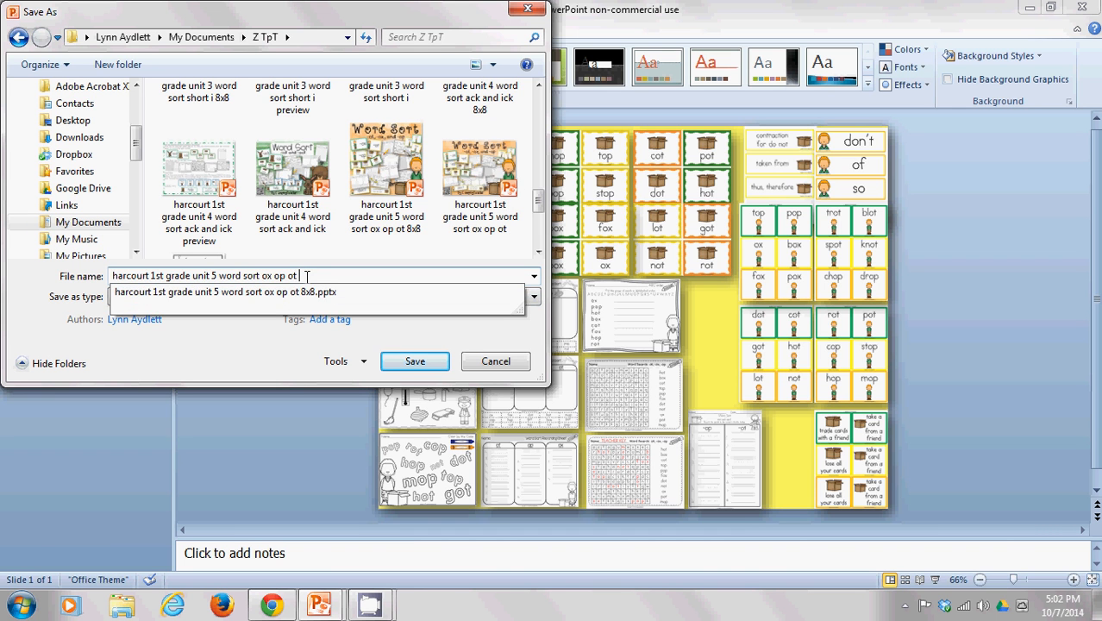
pyautogui.write('review')
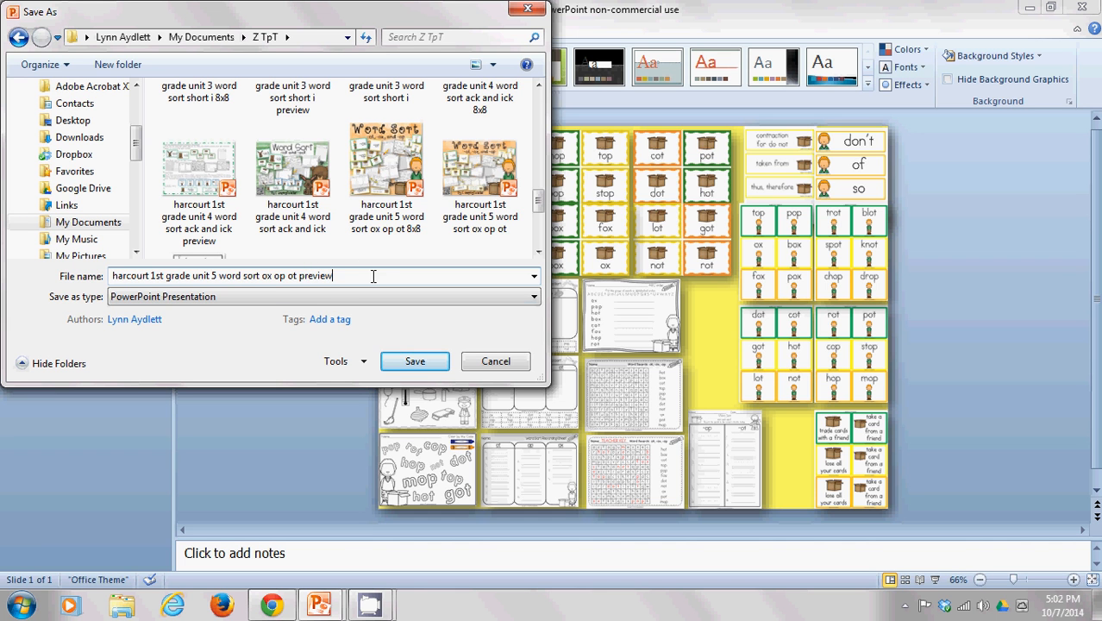
pyautogui.click(415, 362)
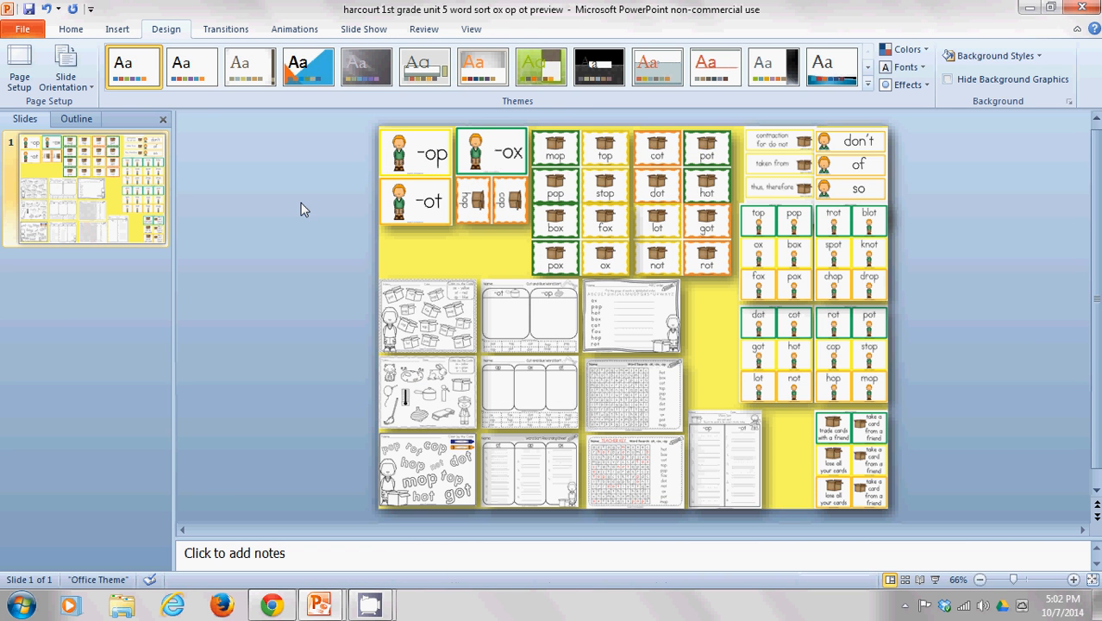
# Export only the current slide to My Pictures in JPEG File Interchange Format, keeping the presentation's file name
pyautogui.click(23, 31)
pyautogui.click(49, 78)
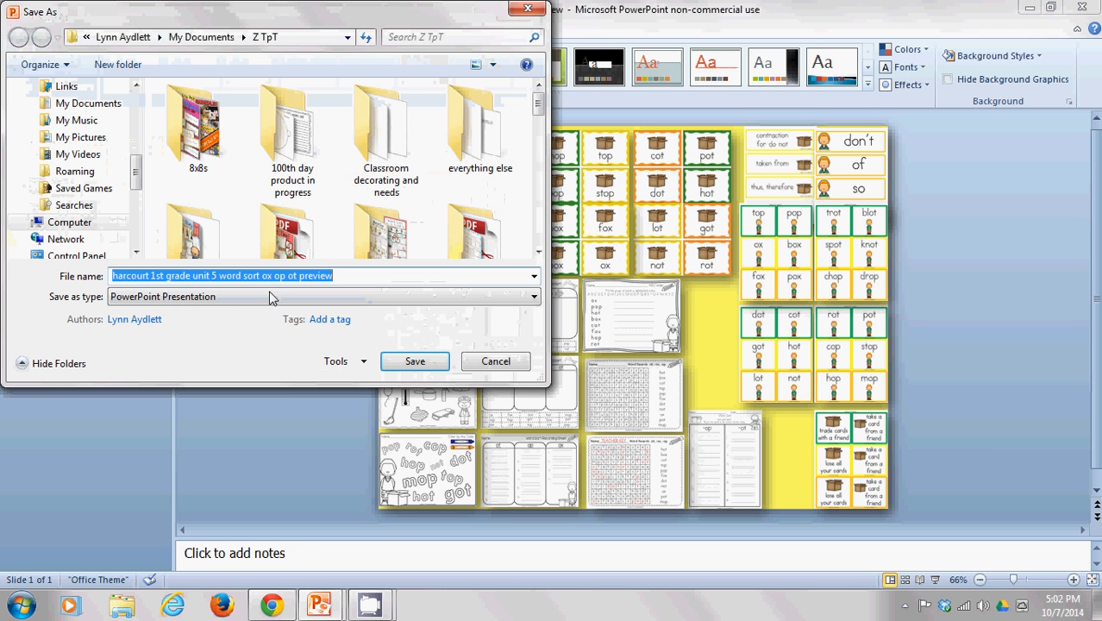
pyautogui.click(233, 298)
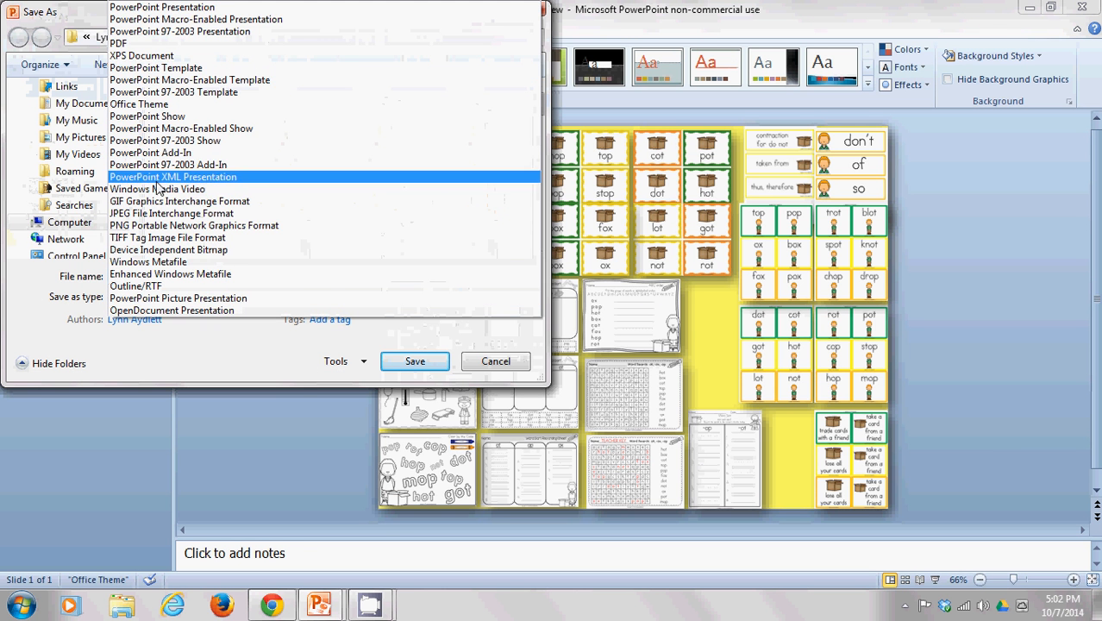
pyautogui.click(150, 213)
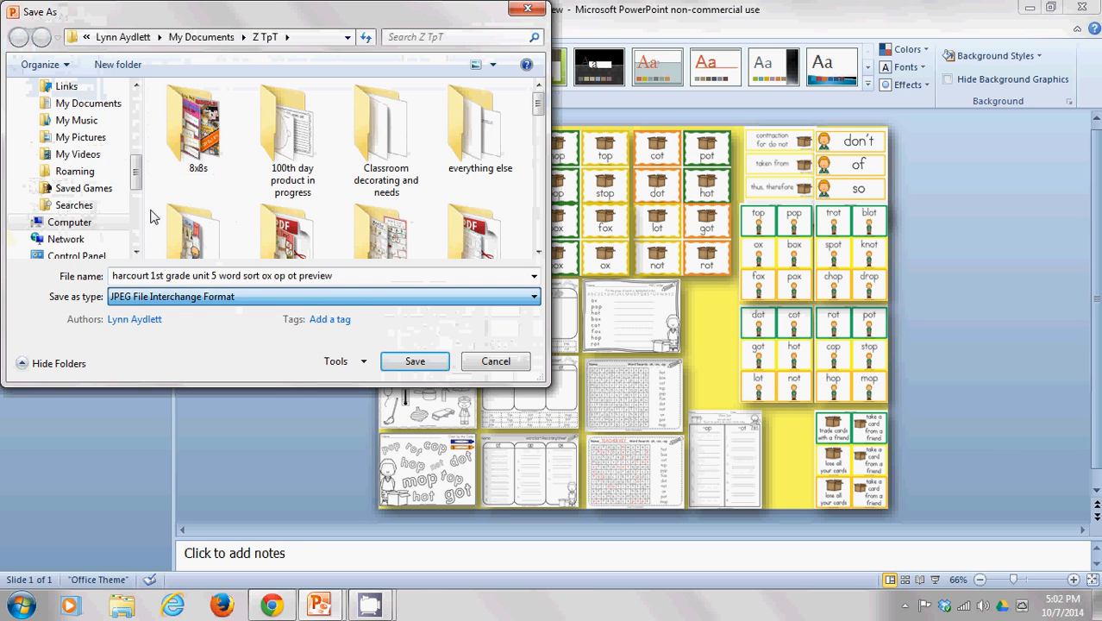
pyautogui.click(80, 137)
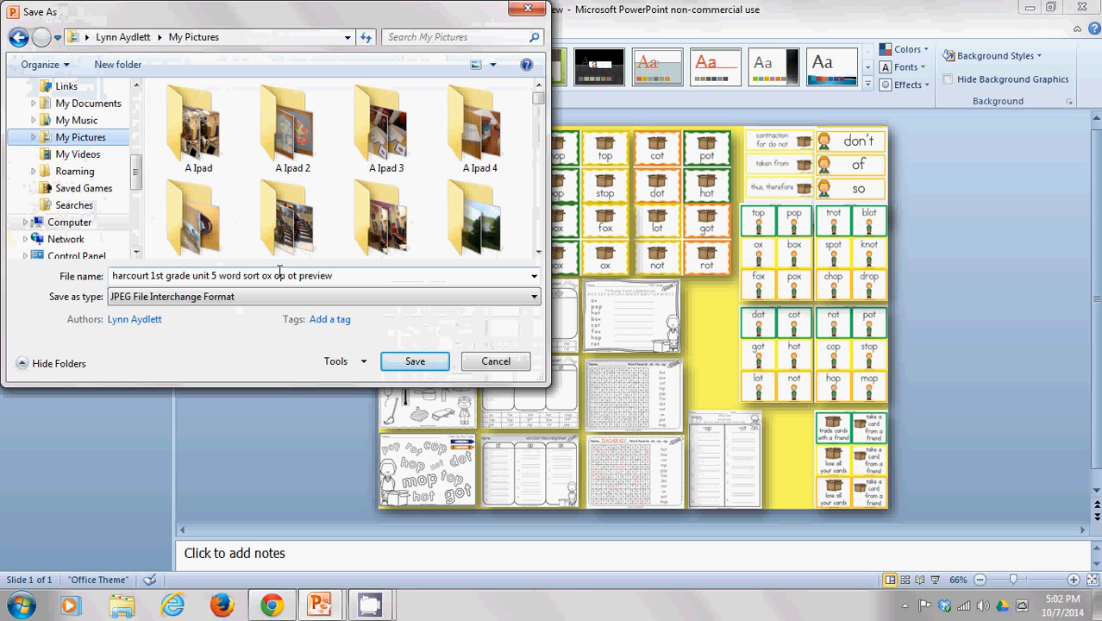
pyautogui.click(403, 363)
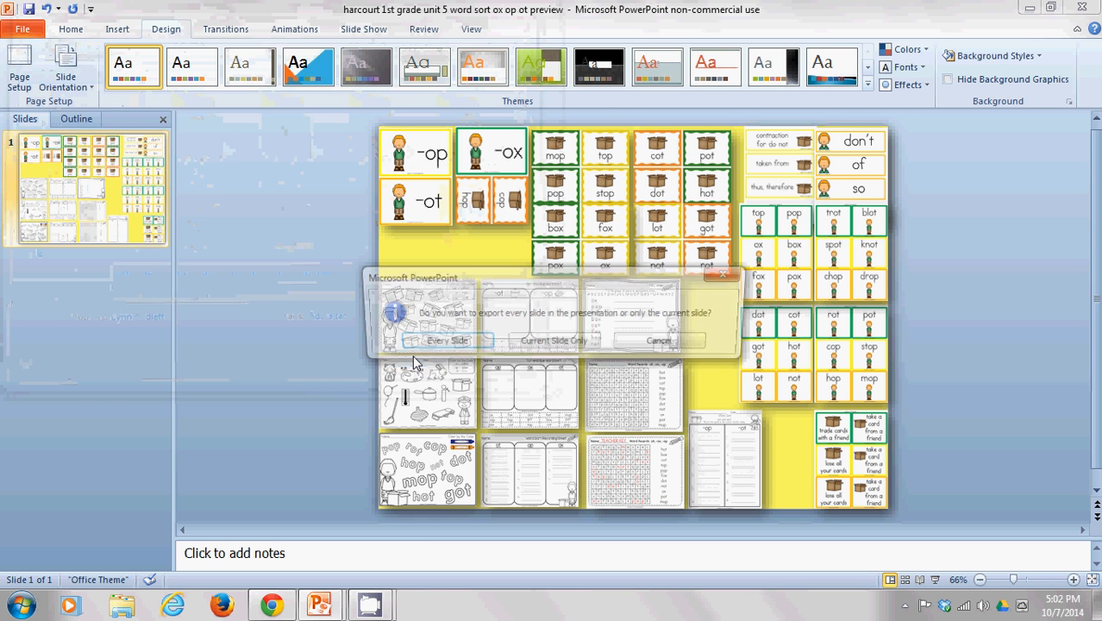
pyautogui.click(553, 342)
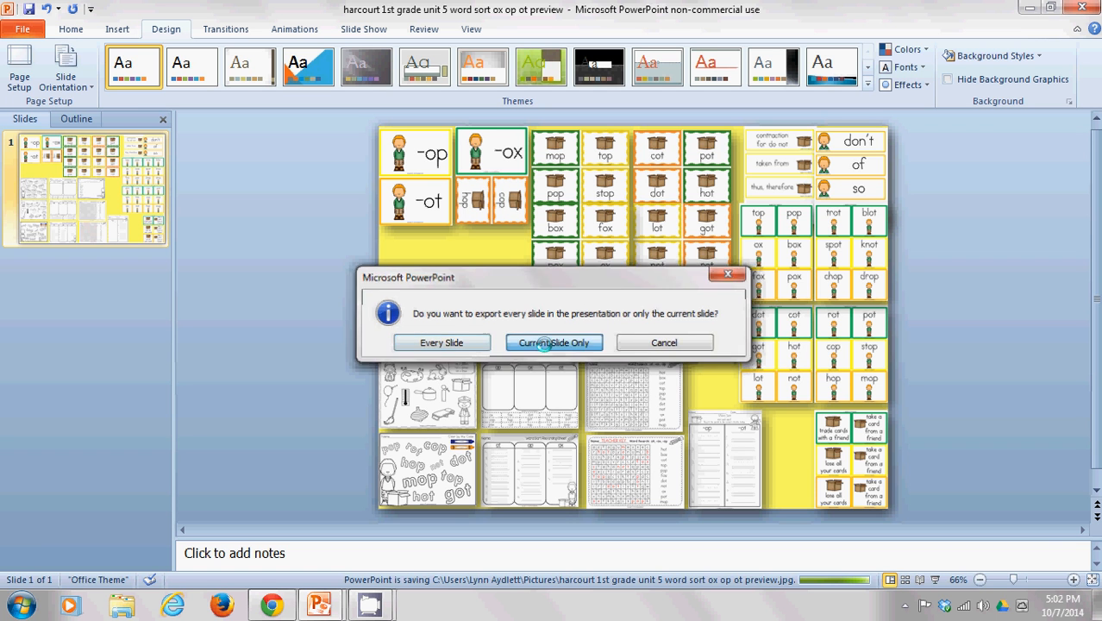